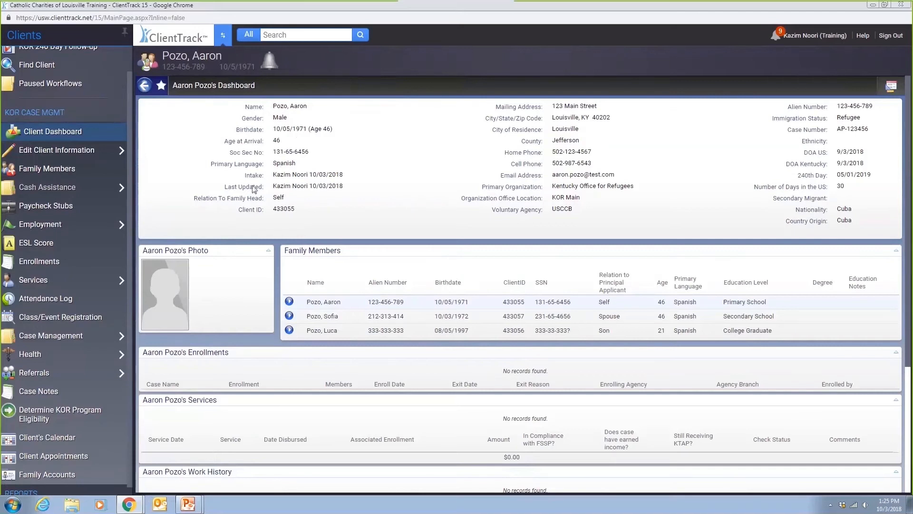
- Review the client's detail fields, then launch the KOR Intake & Referral workflow
scroll(61, 212, "up", 1)
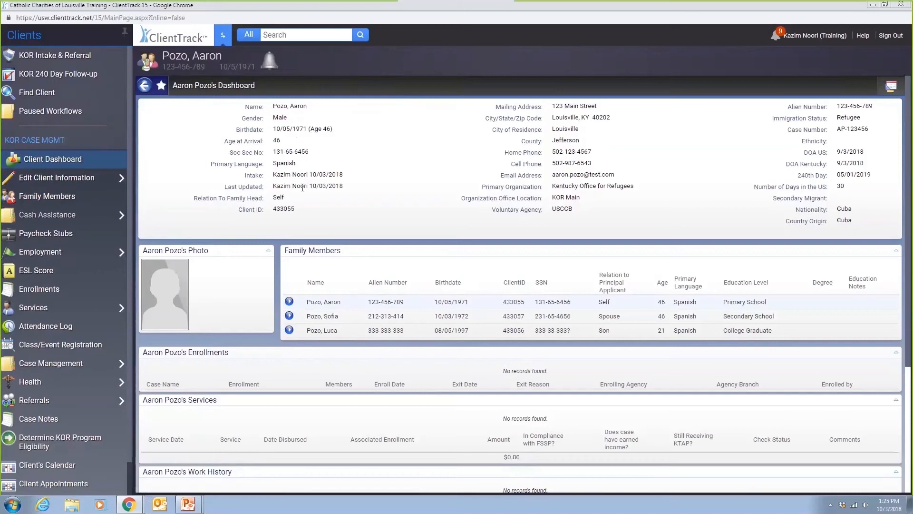
left_click_drag(255, 107, 781, 215)
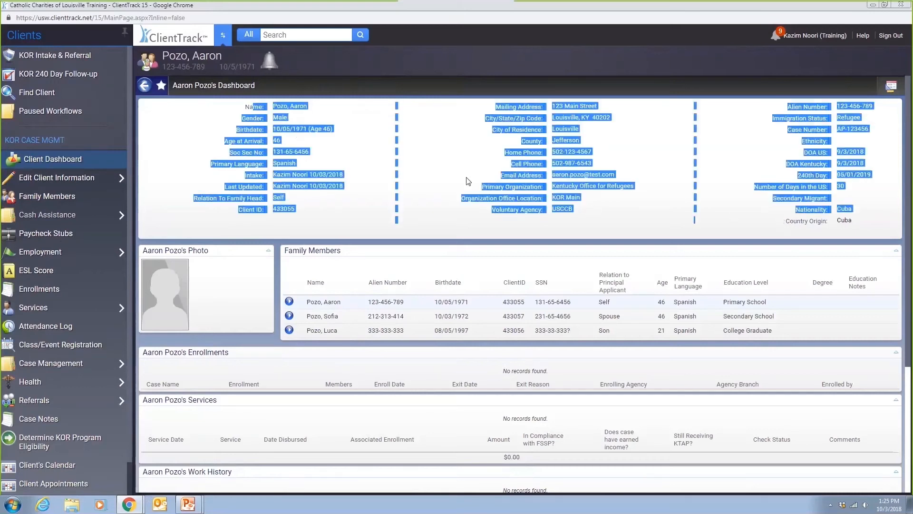
left_click(459, 195)
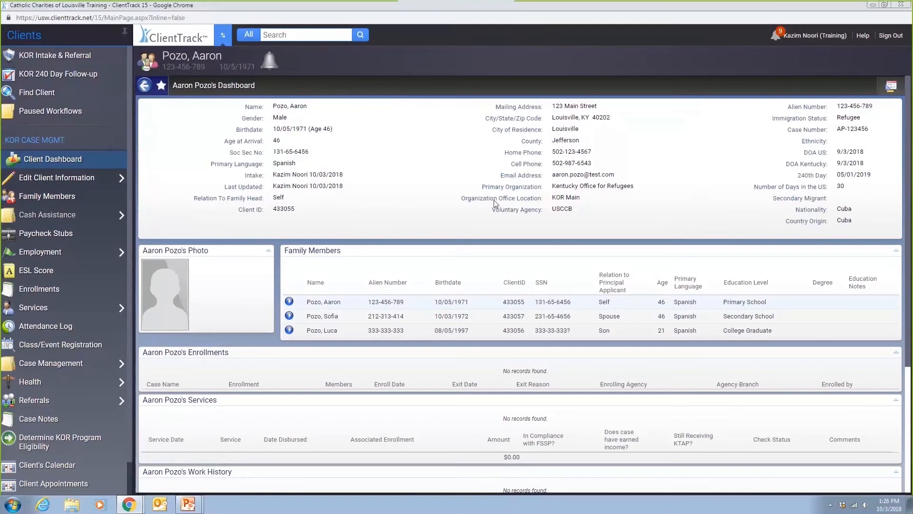
scroll(194, 259, "down", 2)
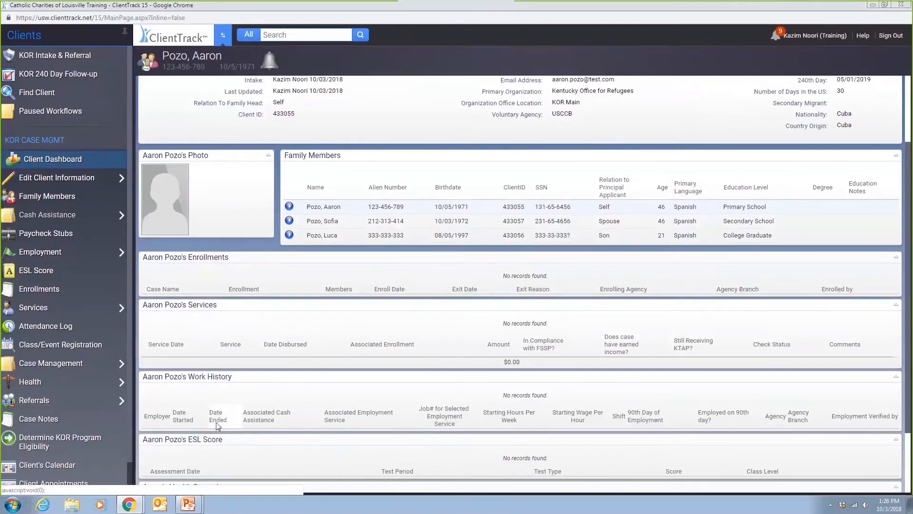
scroll(224, 383, "down", 1)
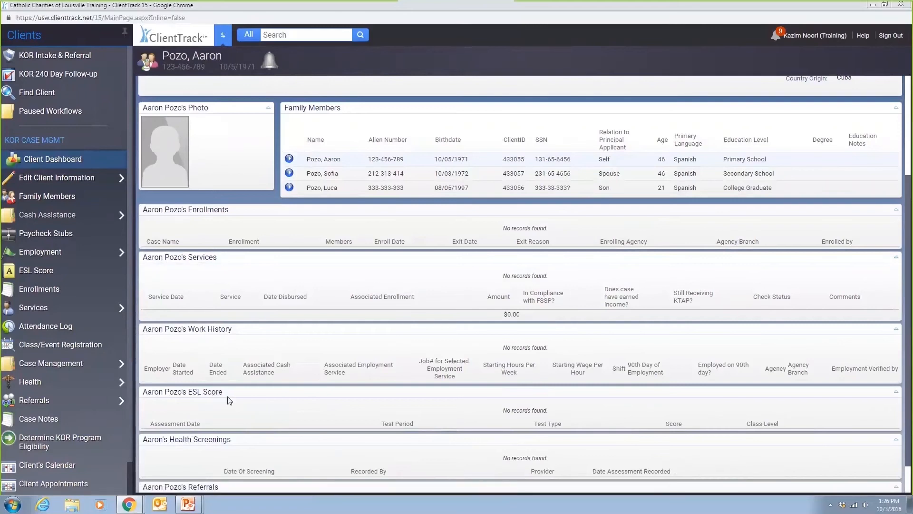
scroll(223, 402, "down", 1)
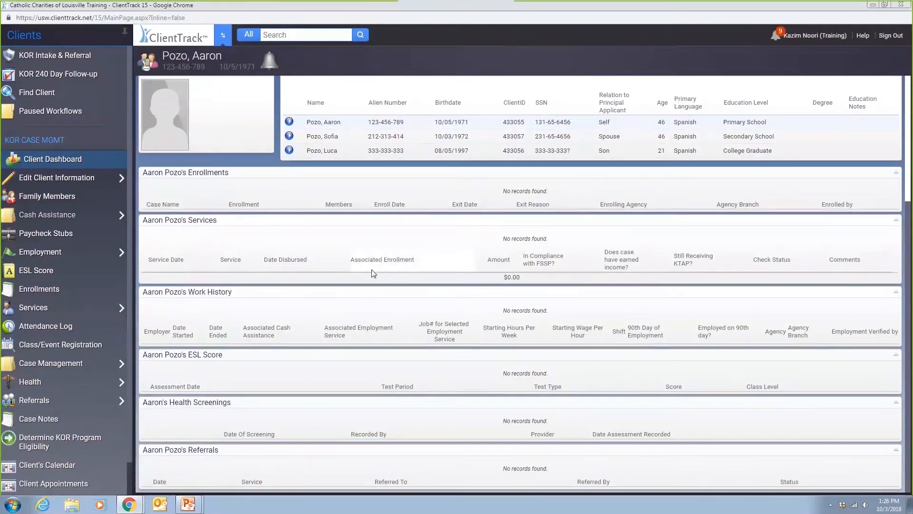
scroll(374, 274, "up", 4)
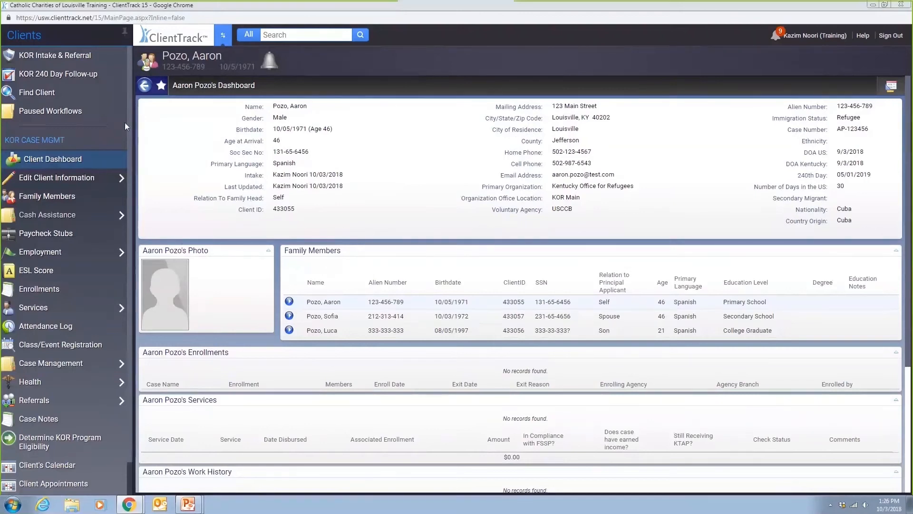
left_click(72, 56)
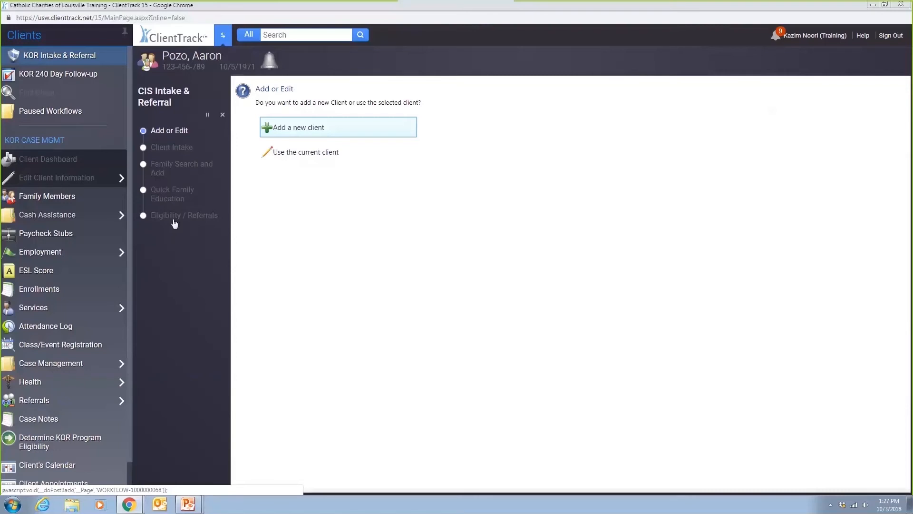
- Continue the intake with the current client and look through the intake form
left_click(285, 153)
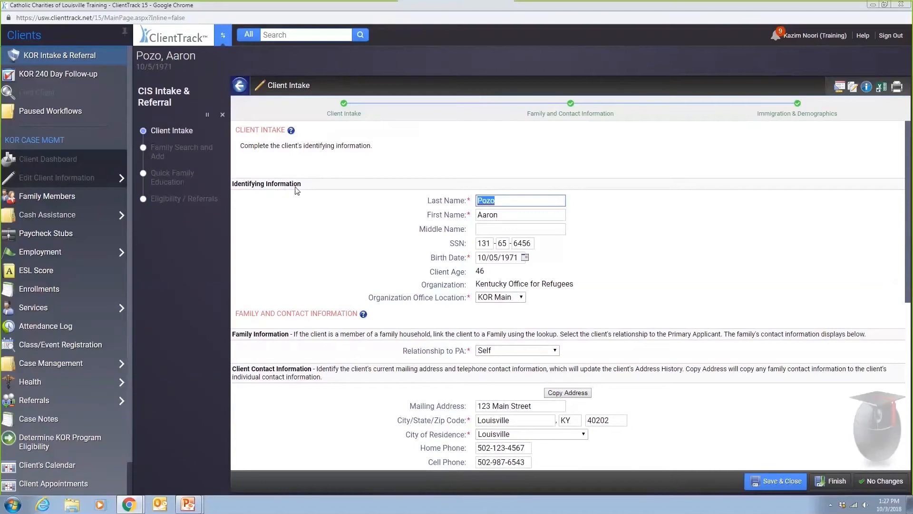
scroll(352, 253, "down", 1)
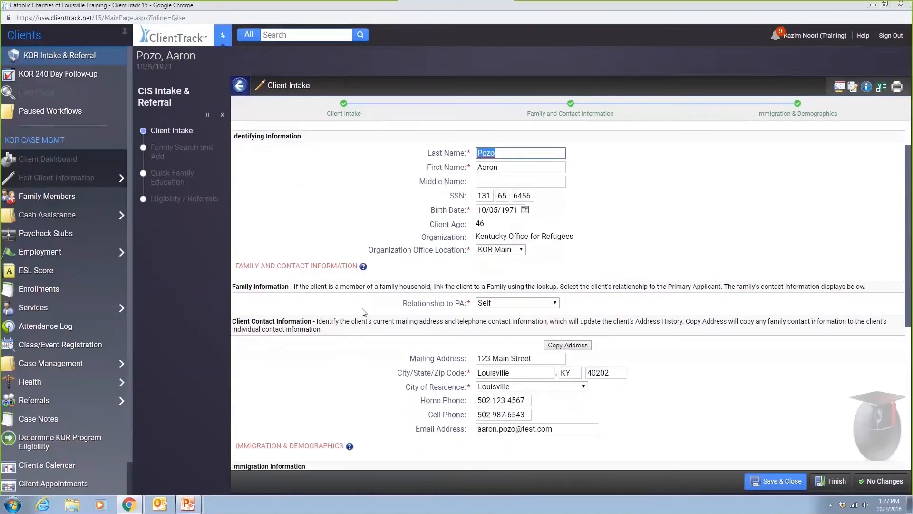
scroll(383, 333, "down", 1)
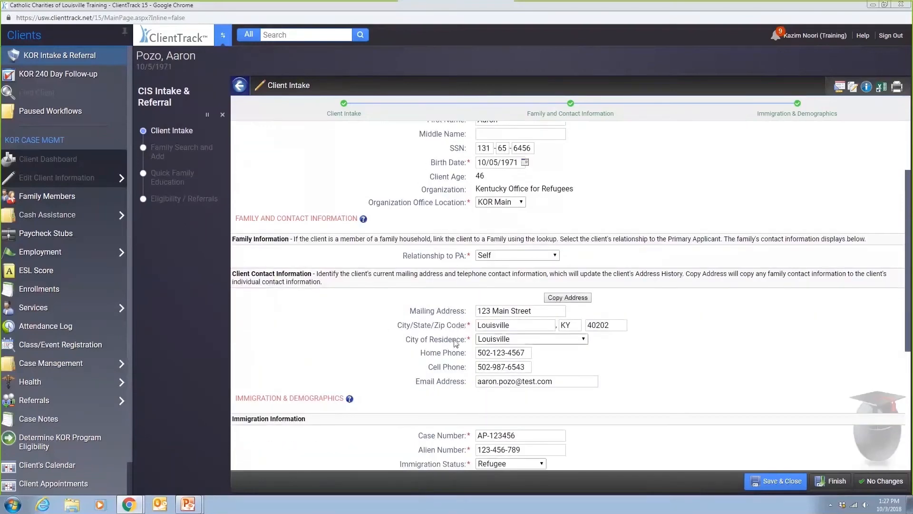
scroll(361, 347, "down", 2)
scroll(391, 346, "down", 1)
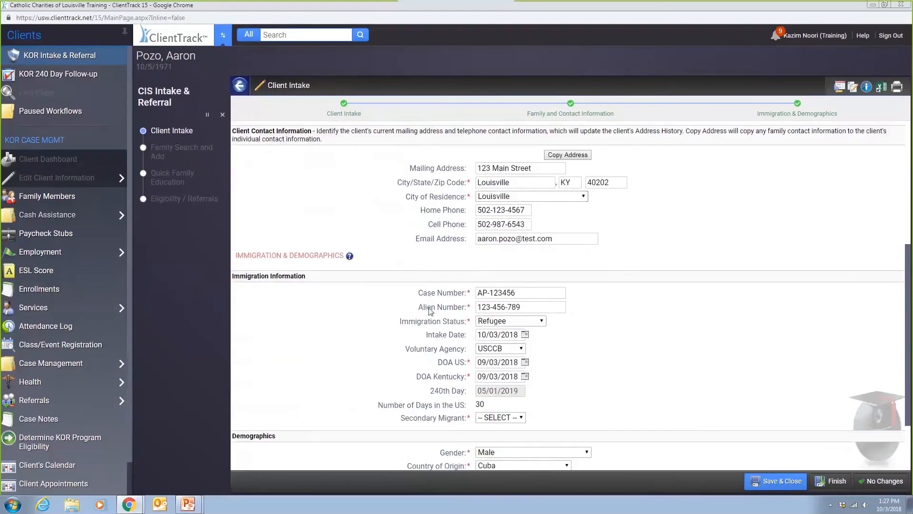
scroll(449, 395, "down", 2)
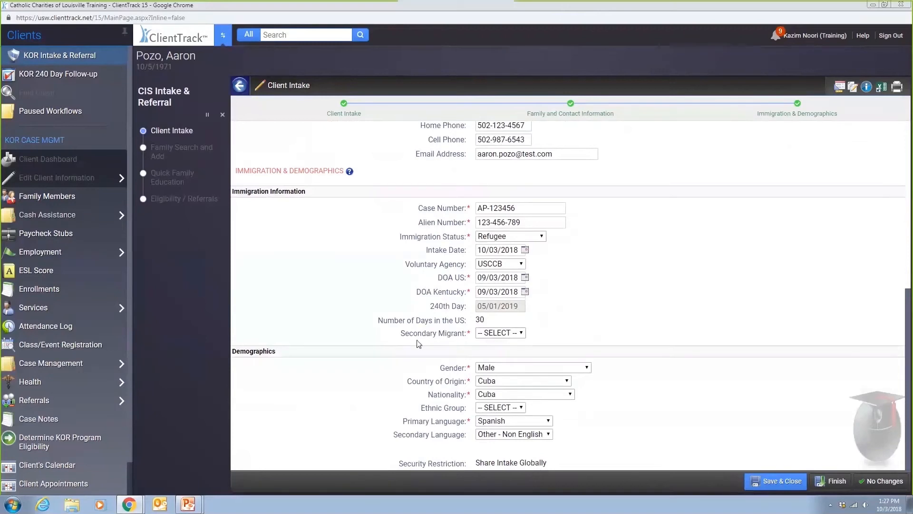
- Set Secondary Migrant to No and proceed to family search with no other changes
left_click(487, 333)
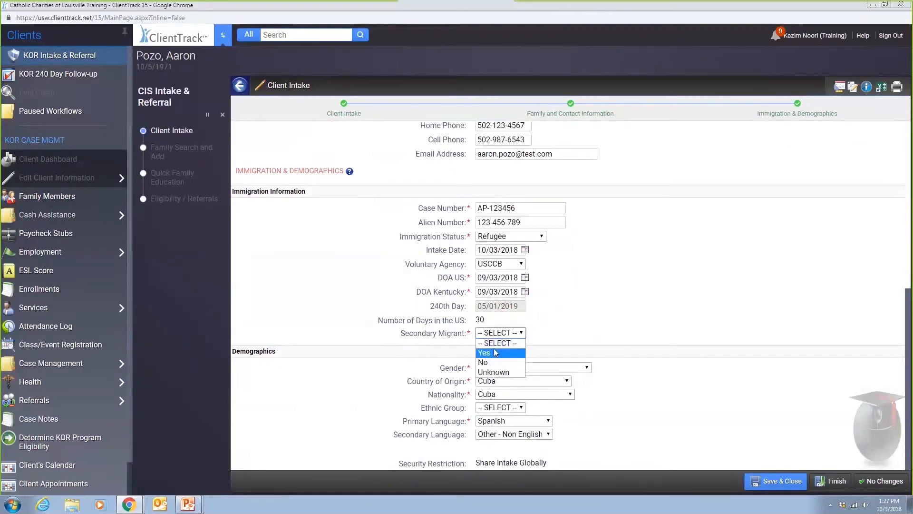
left_click(496, 352)
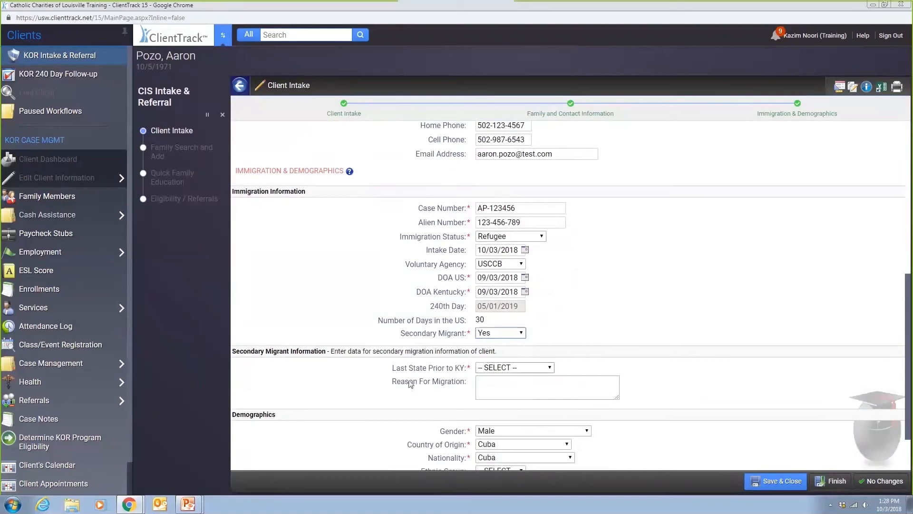
left_click(486, 334)
left_click(484, 362)
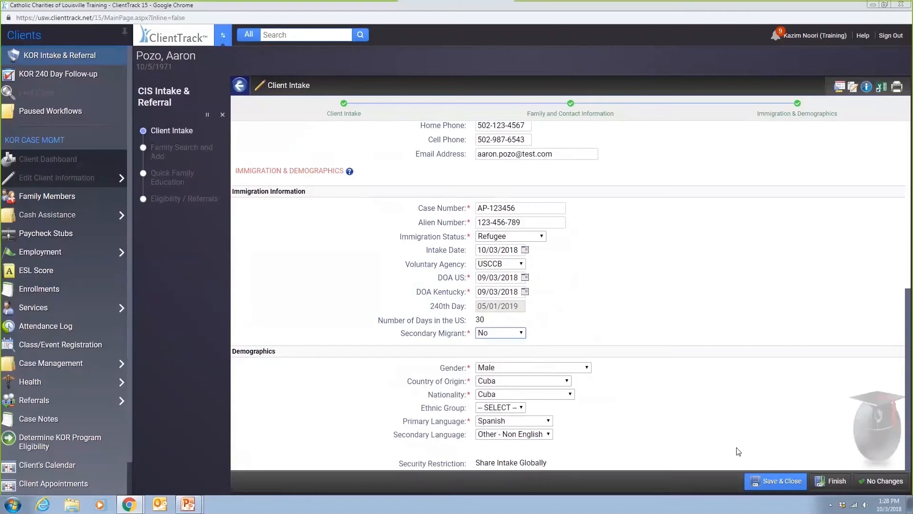
left_click(865, 479)
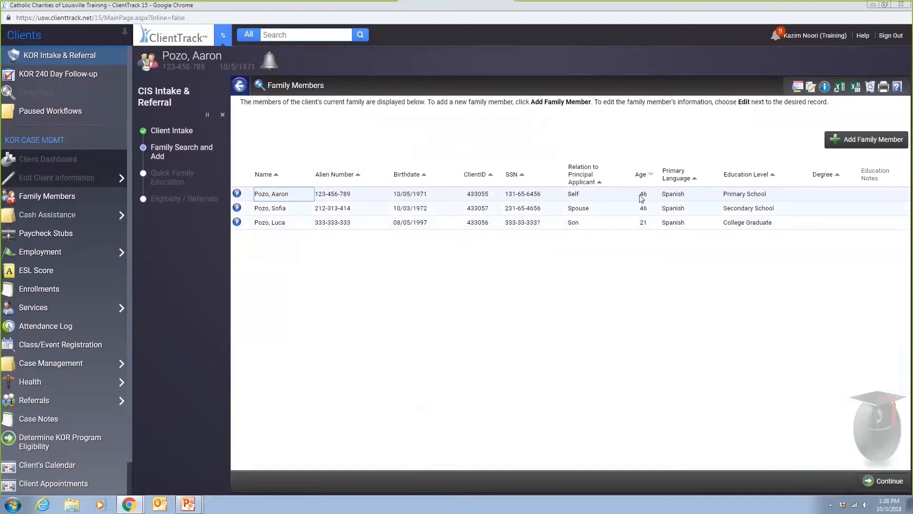
left_click(857, 139)
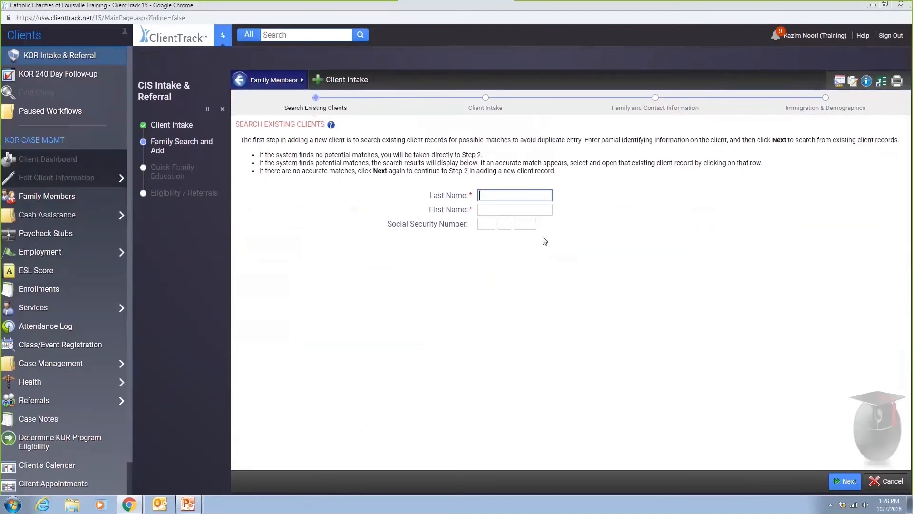
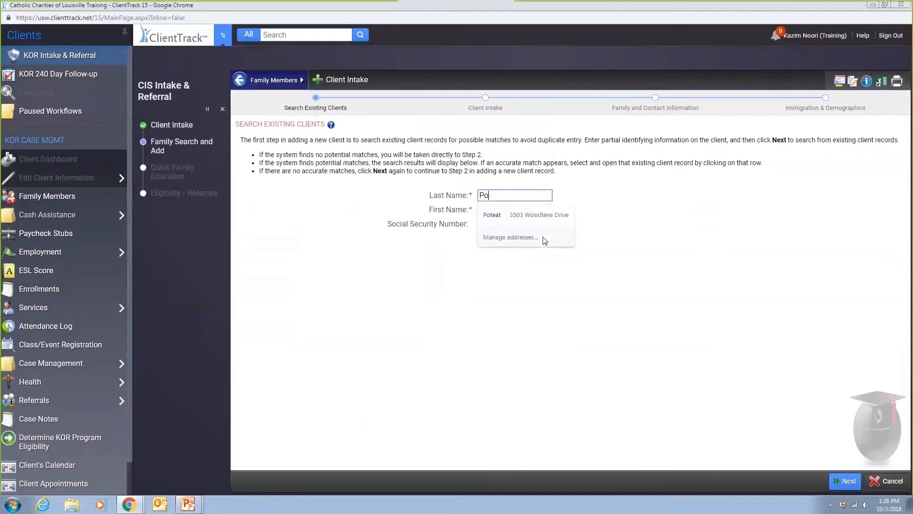
key("Tab")
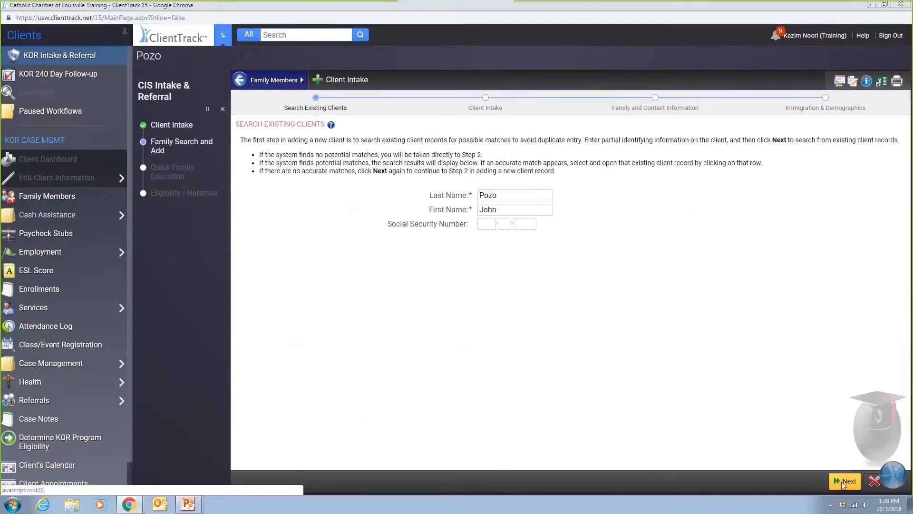
left_click(844, 482)
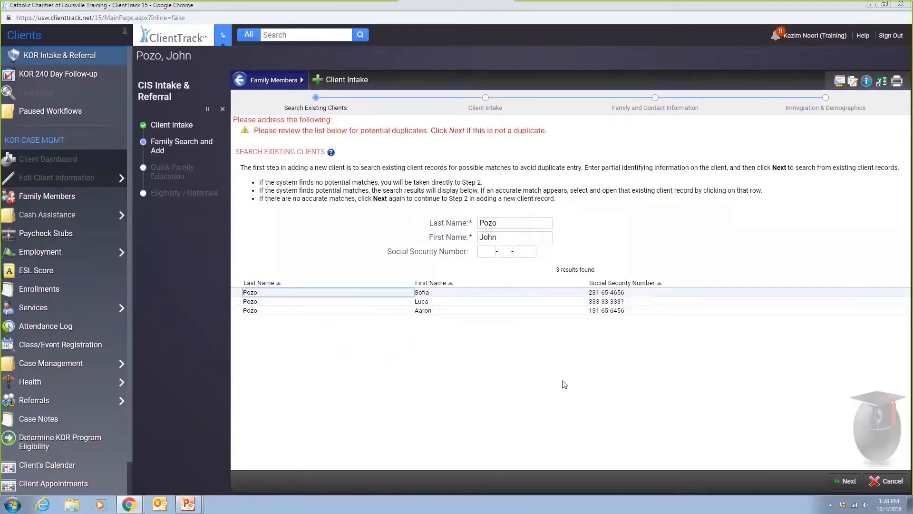
left_click(850, 482)
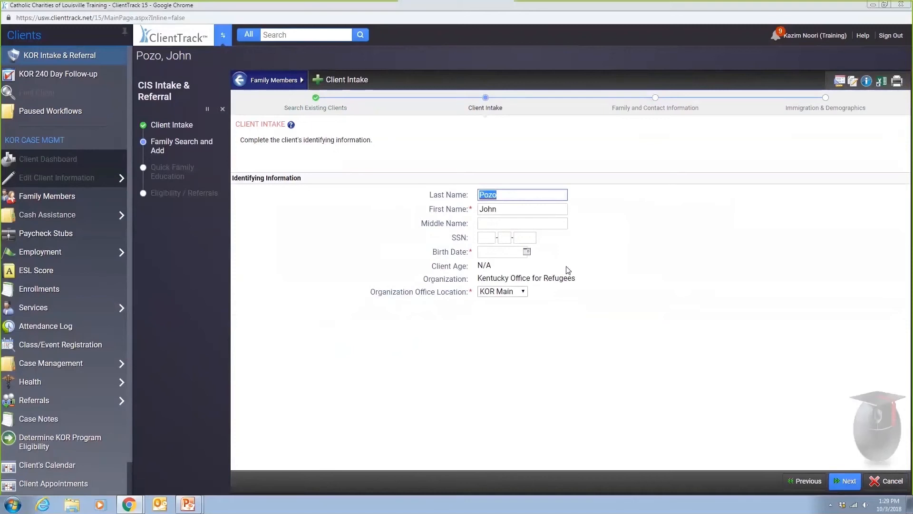
left_click(526, 251)
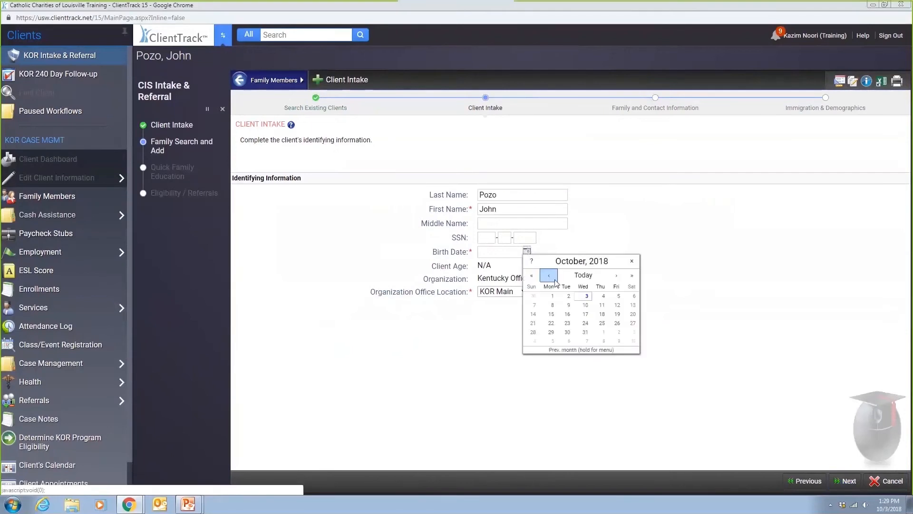
left_click(531, 275)
left_click(532, 275)
left_click(531, 275)
left_click(532, 276)
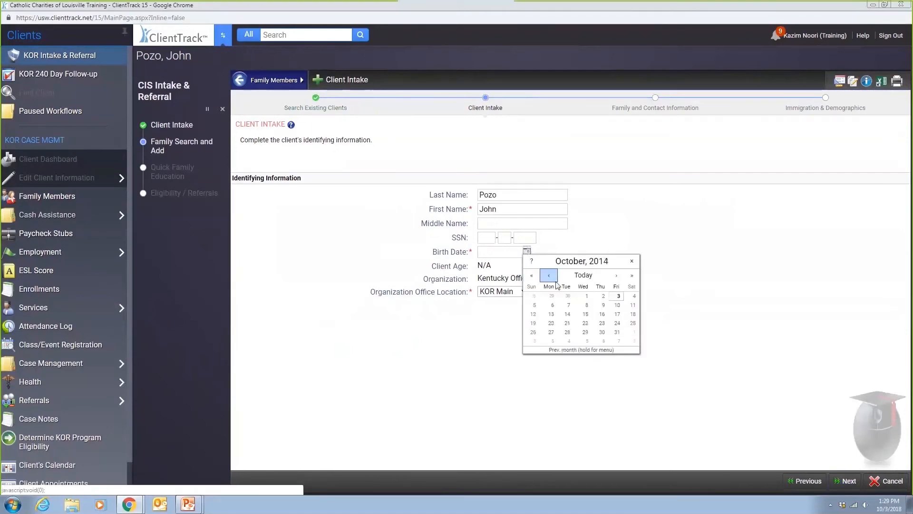
left_click(585, 323)
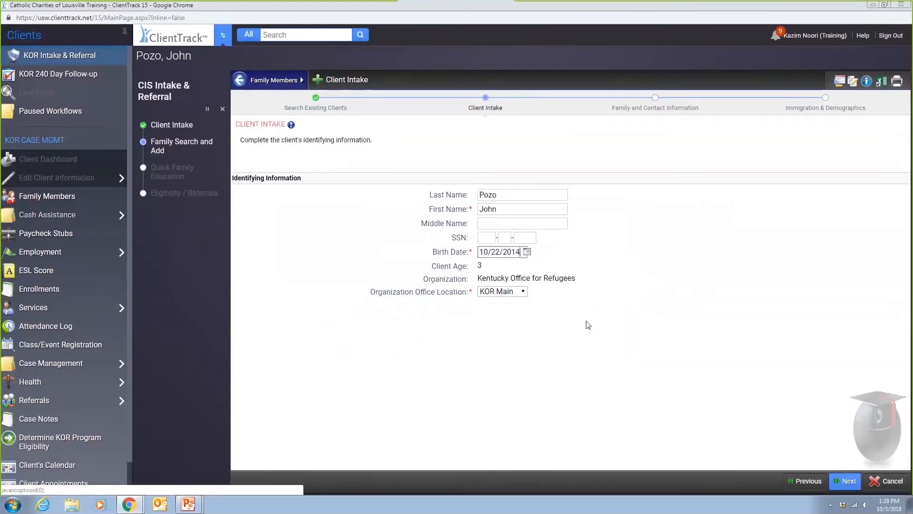
left_click(838, 489)
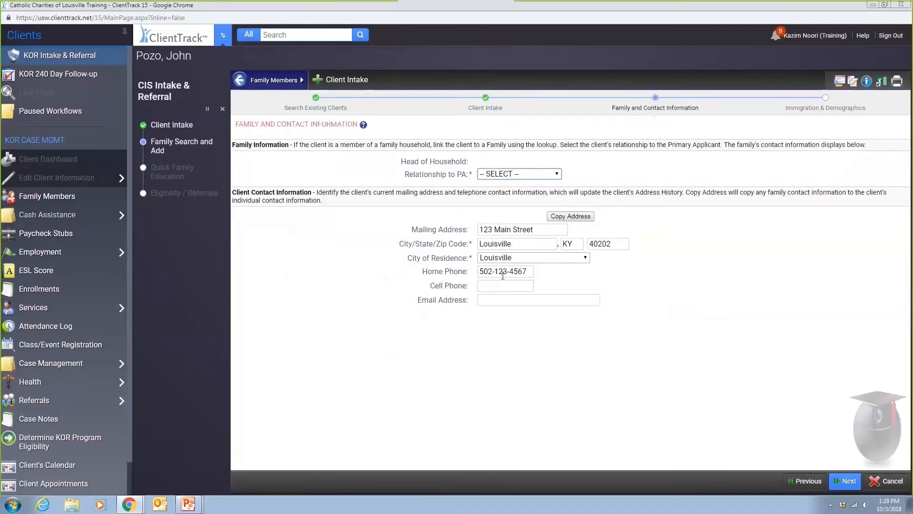
- Set Relationship to PA to Son and advance to Immigration & Demographics
left_click(496, 177)
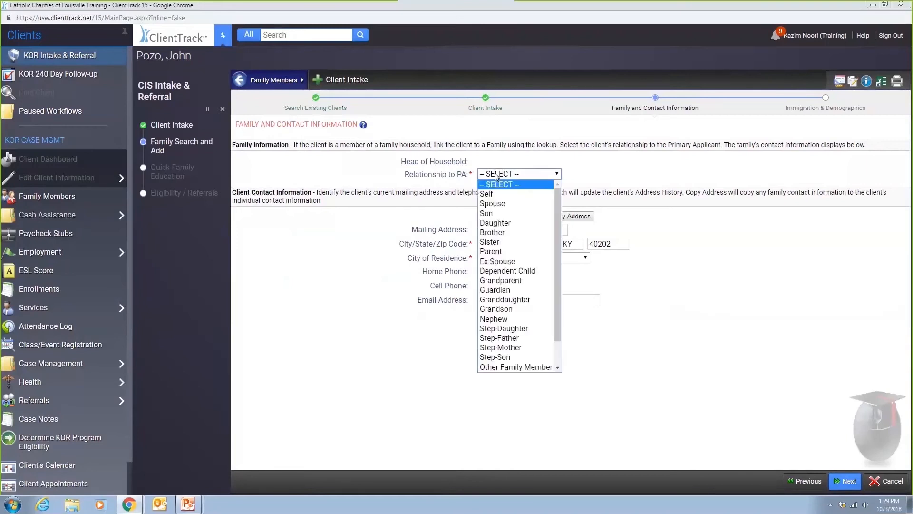
left_click(488, 213)
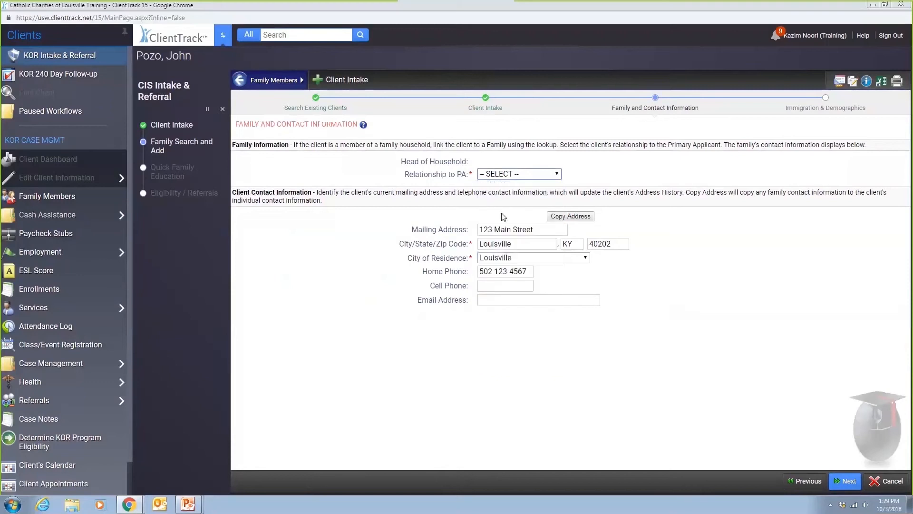
left_click(842, 482)
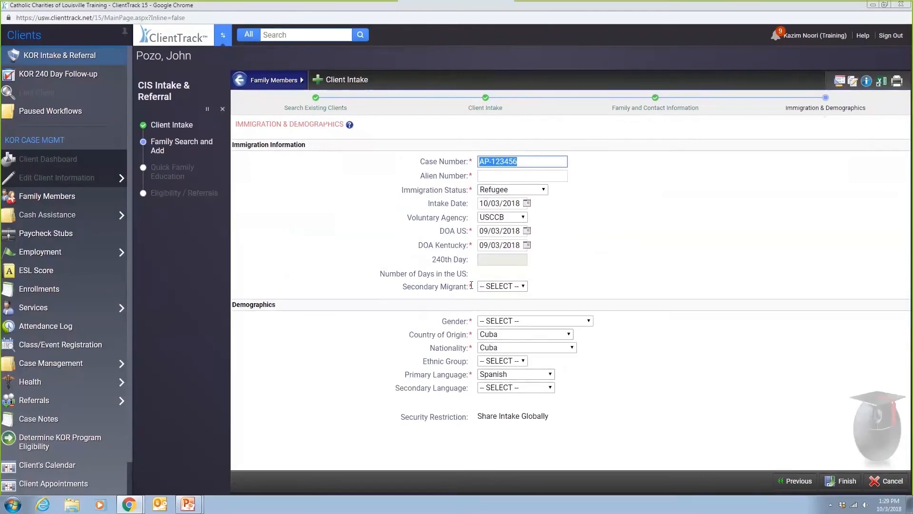
- Enter the son's alien number and finish his intake
left_click(486, 177)
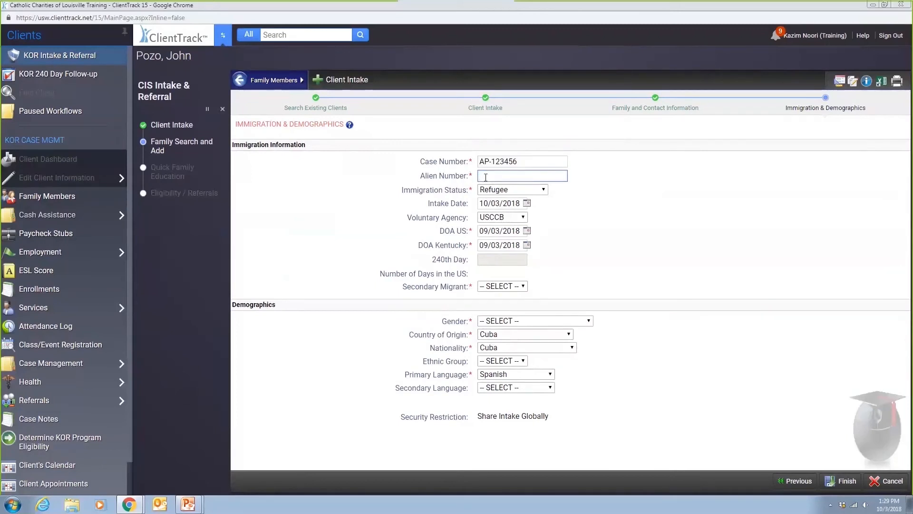
key("Tab")
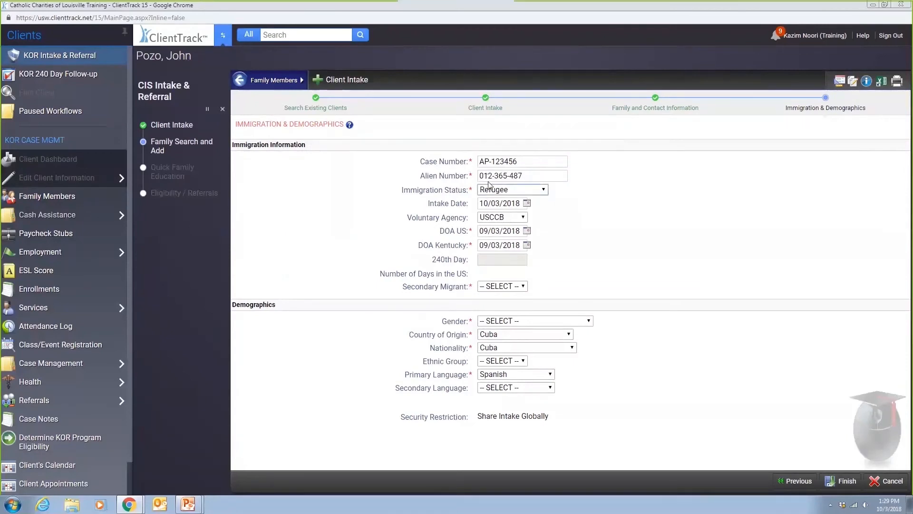
left_click(841, 481)
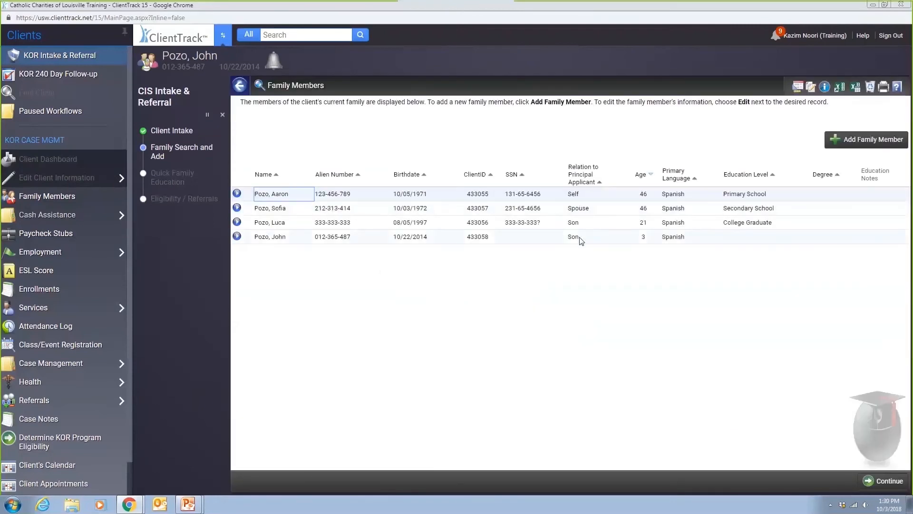
- Give the son No Formal Education as highest education level and save
left_click(873, 481)
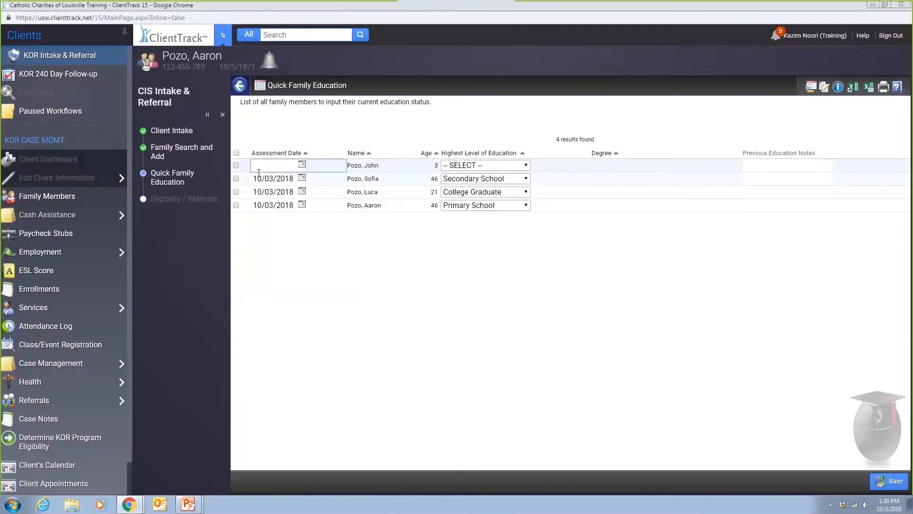
left_click(236, 166)
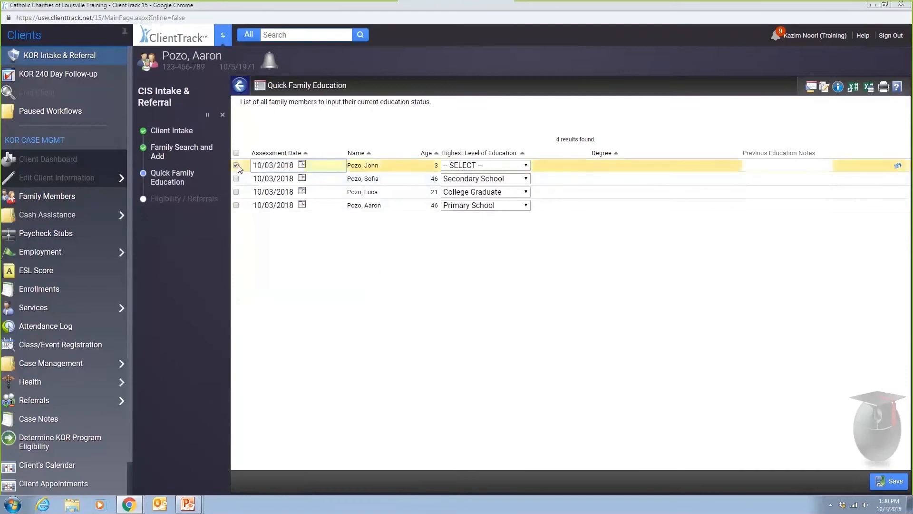
left_click(467, 166)
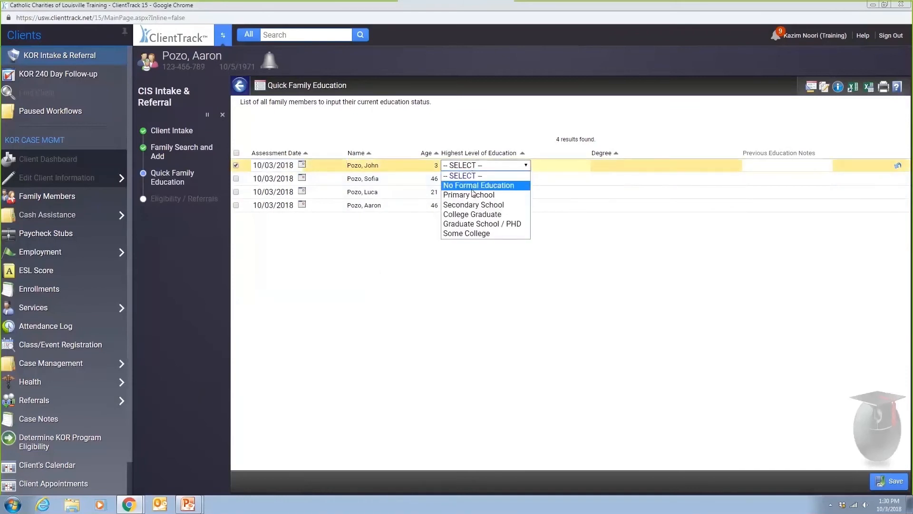
left_click(478, 185)
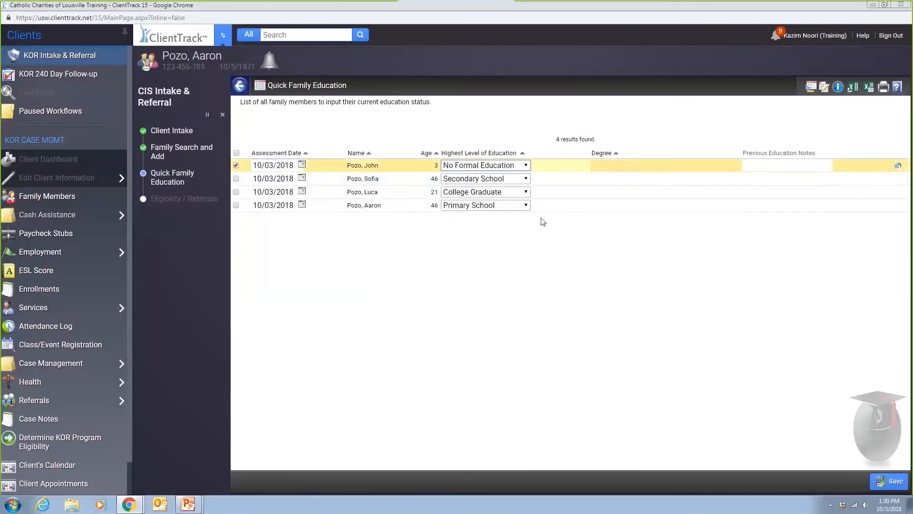
left_click(895, 481)
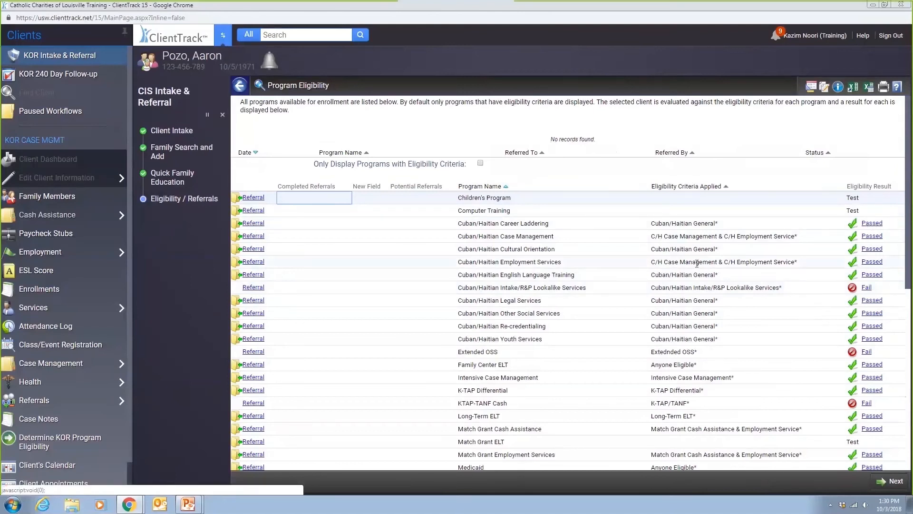
- Scroll through the Program Eligibility results
scroll(815, 301, "down", 3)
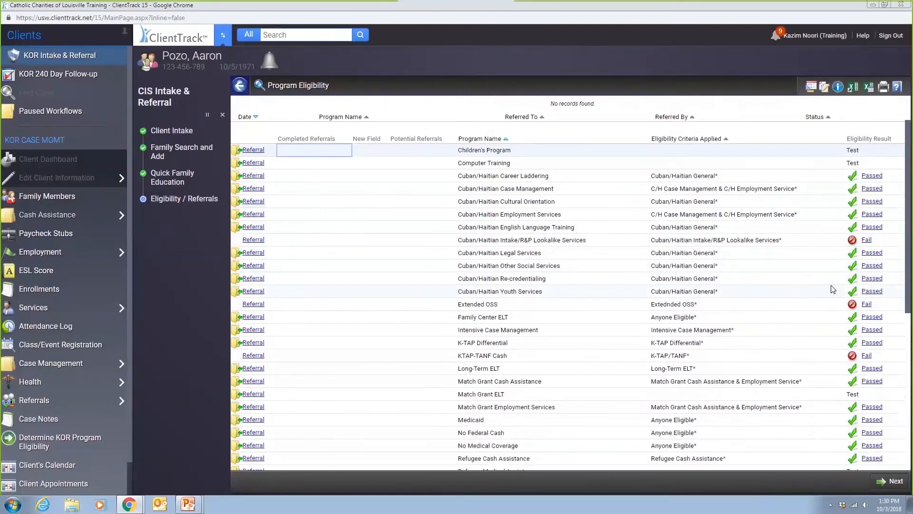
scroll(861, 393, "down", 2)
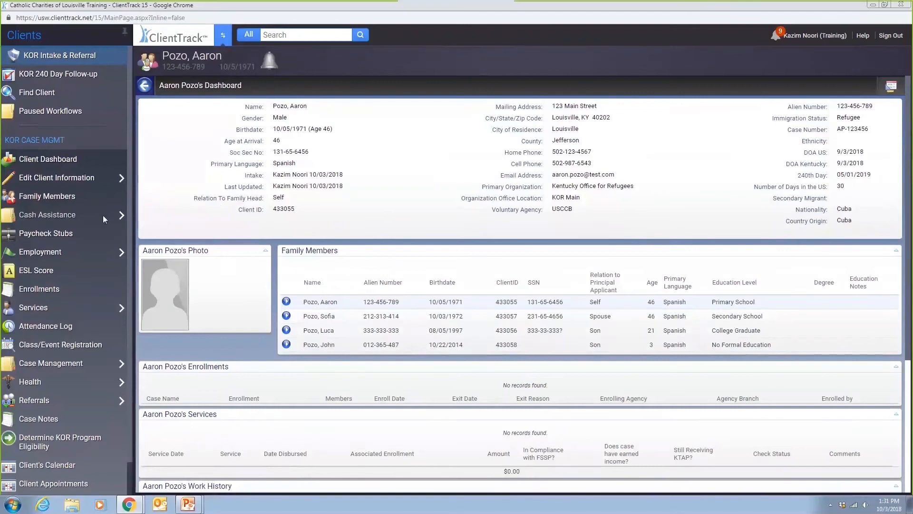
- Open the client's RCA Enrollment page from the Cash Assistance menu
mouse_move(102, 215)
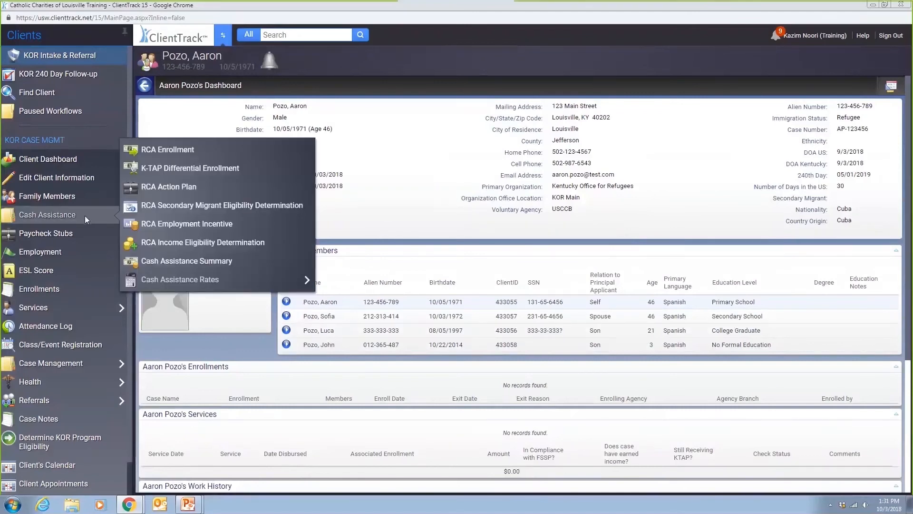
left_click(166, 151)
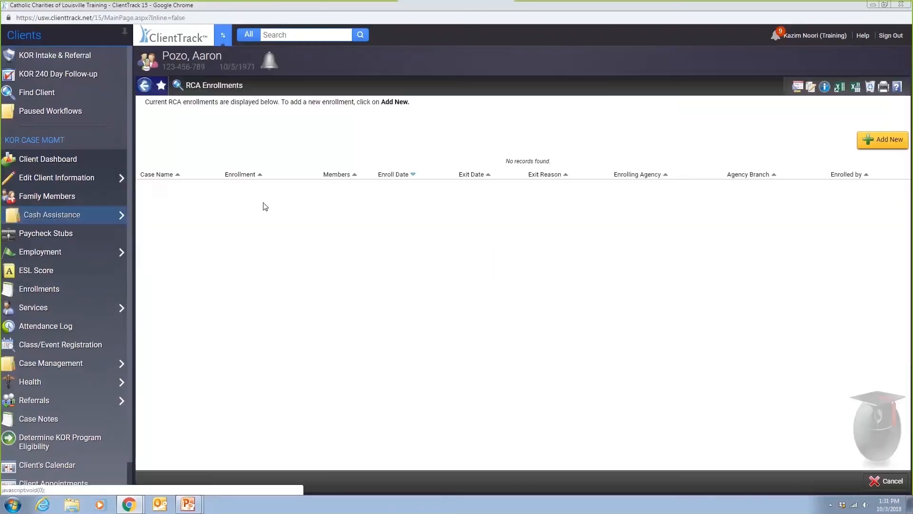
- Start a new RCA enrollment with Secondary Migrant No and the spouse included
left_click(889, 141)
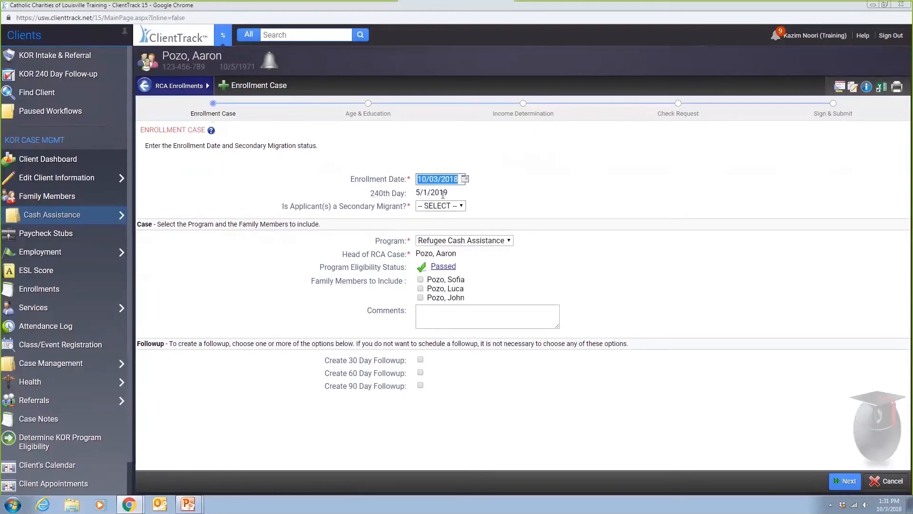
left_click_drag(447, 193, 416, 194)
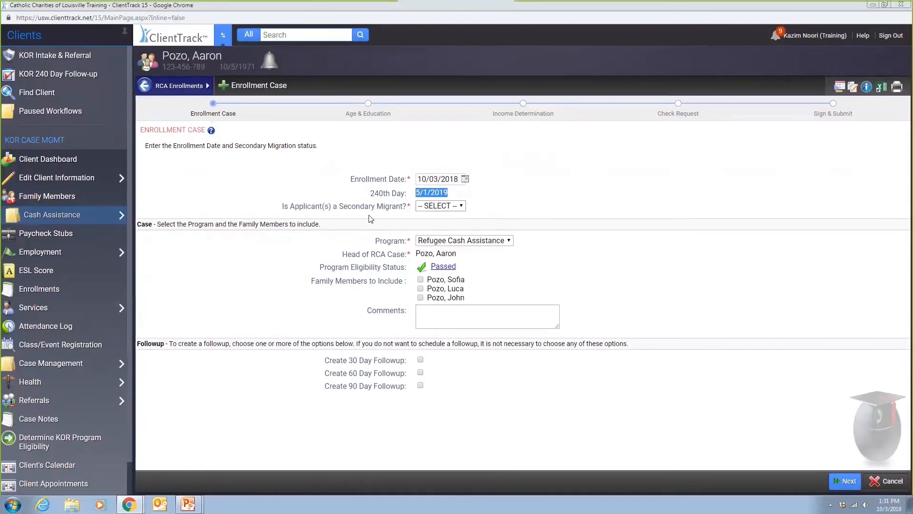
left_click(425, 207)
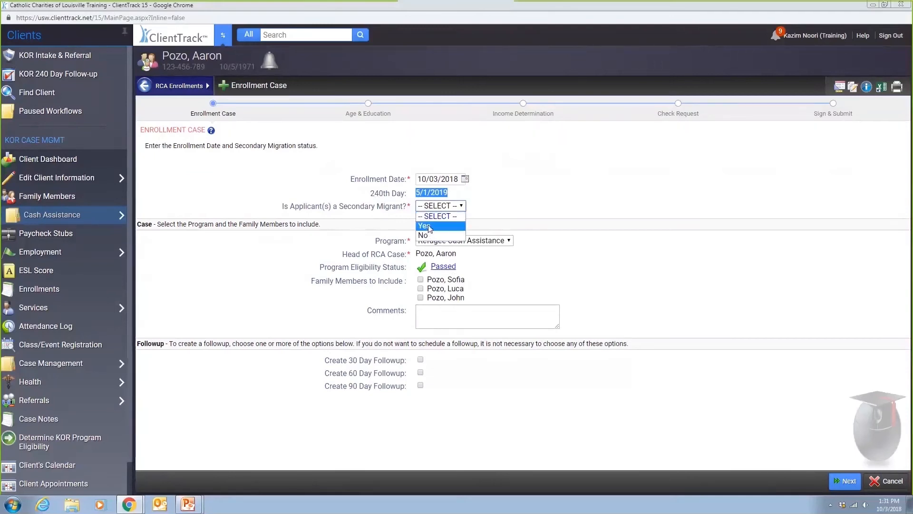
left_click(424, 226)
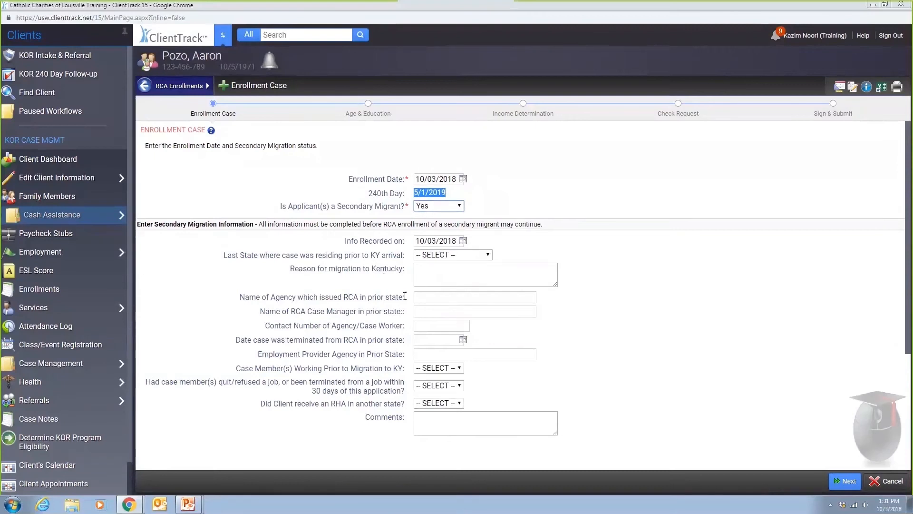
left_click(447, 208)
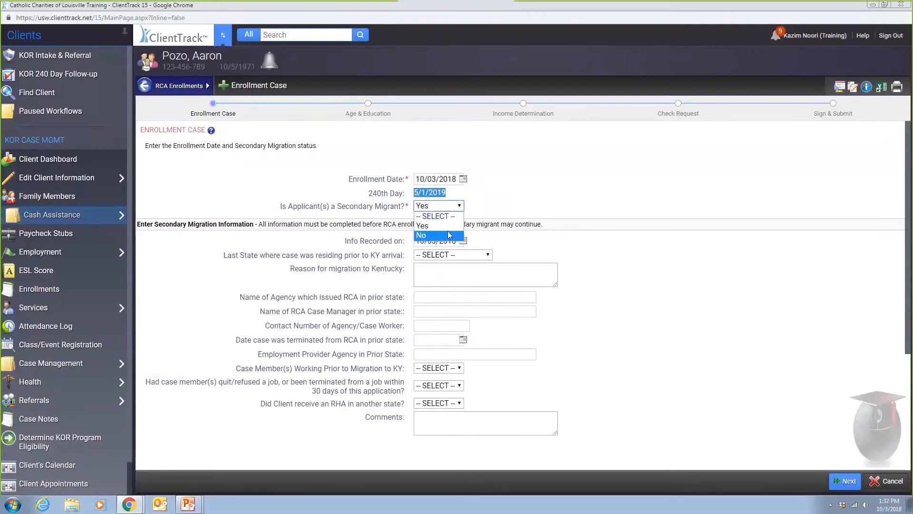
left_click(431, 234)
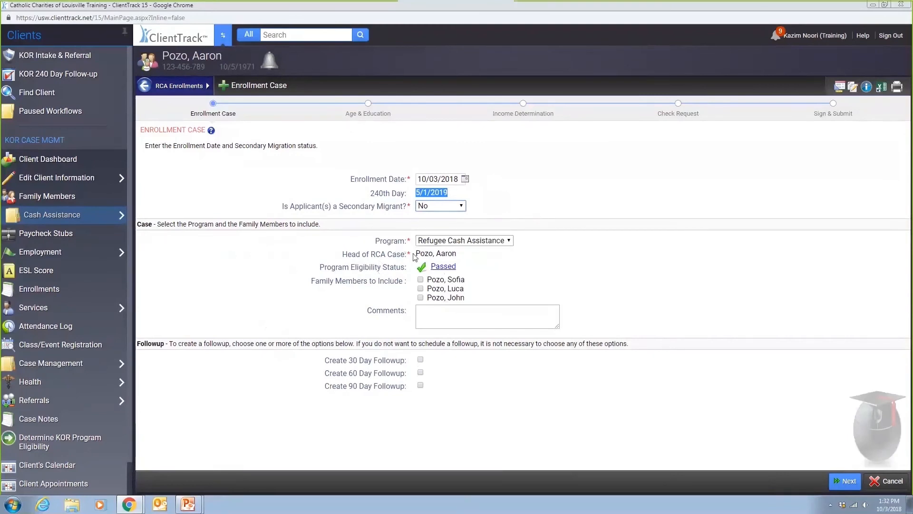
left_click(420, 279)
left_click(835, 480)
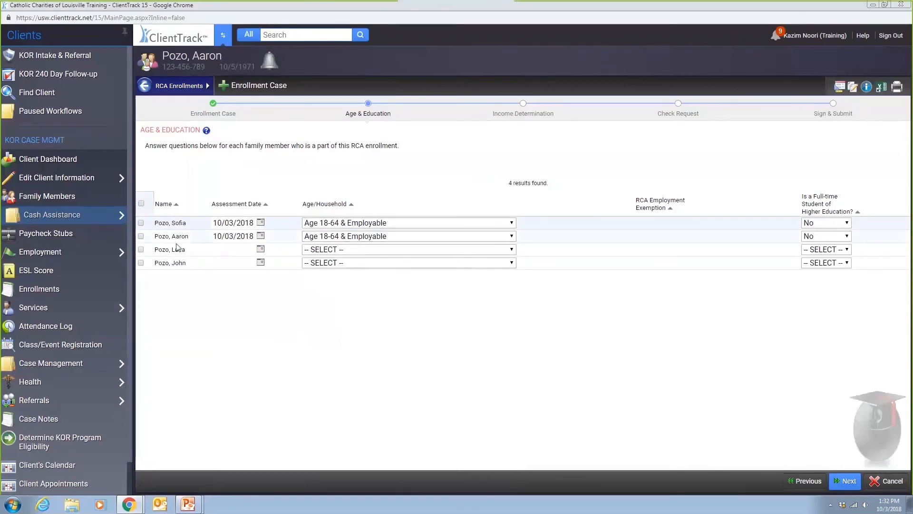
- Mark both adults as Age 18-64 & Employable and continue to Income Determination
left_click(141, 223)
left_click(141, 236)
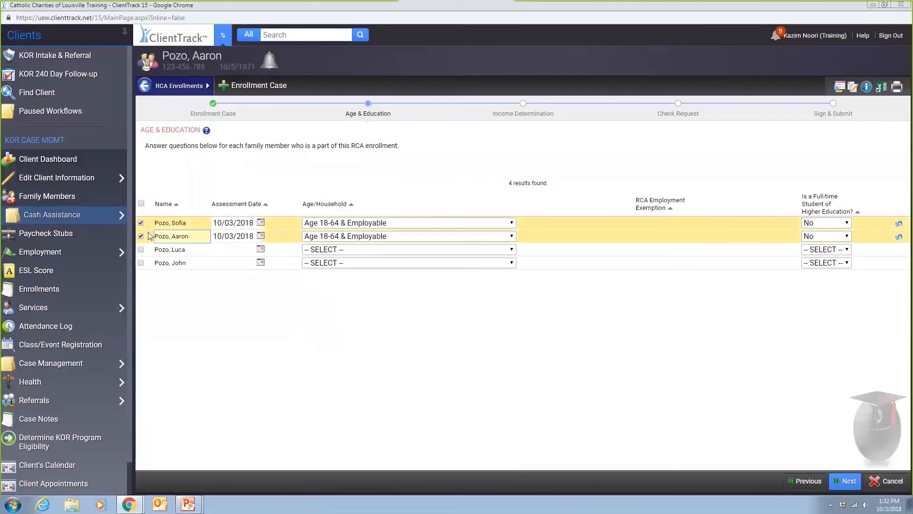
left_click(332, 224)
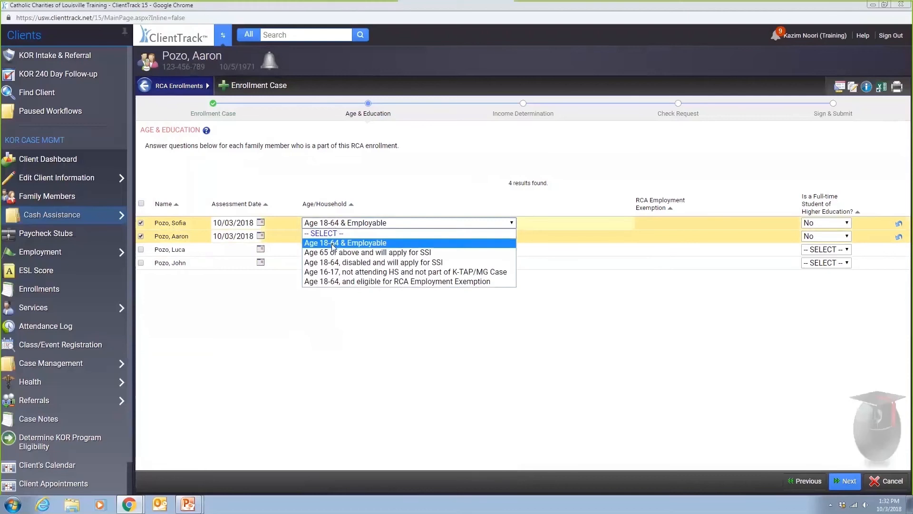
left_click(333, 243)
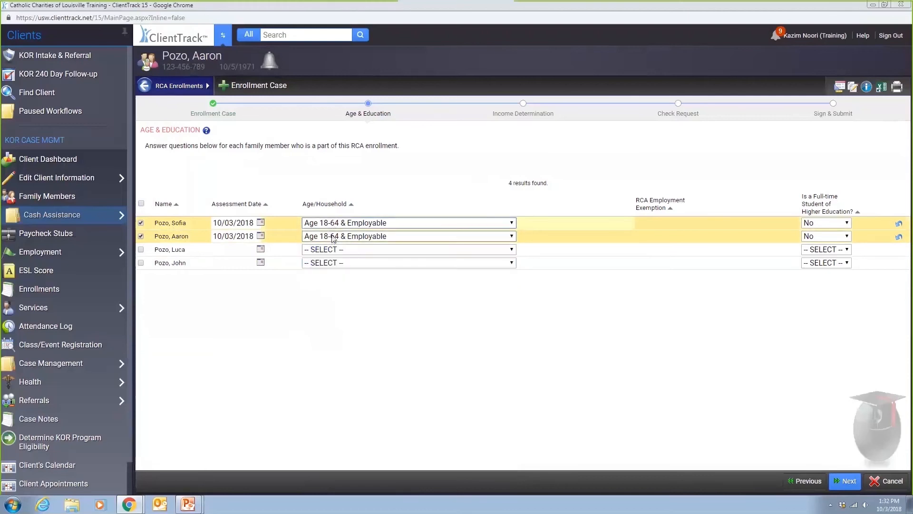
left_click(847, 480)
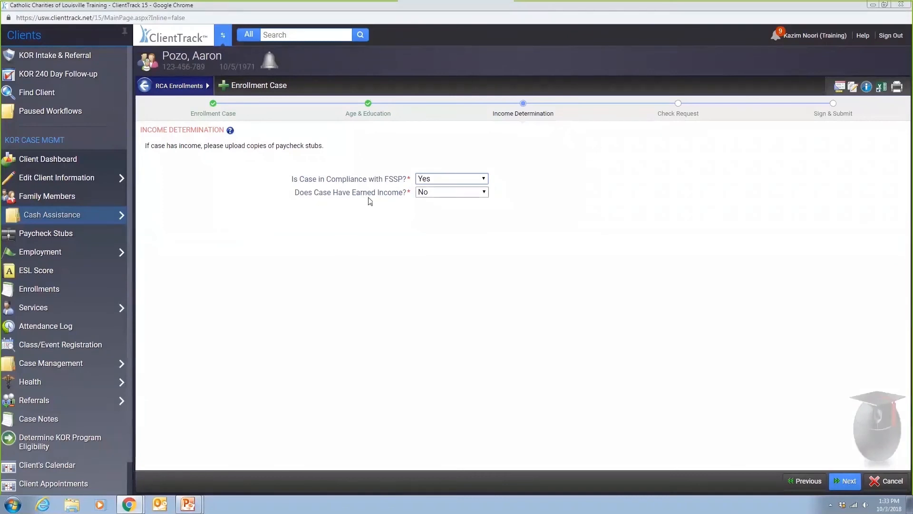
- Mark the case as having earned income and enter 00 as the total paycheck income
left_click(428, 196)
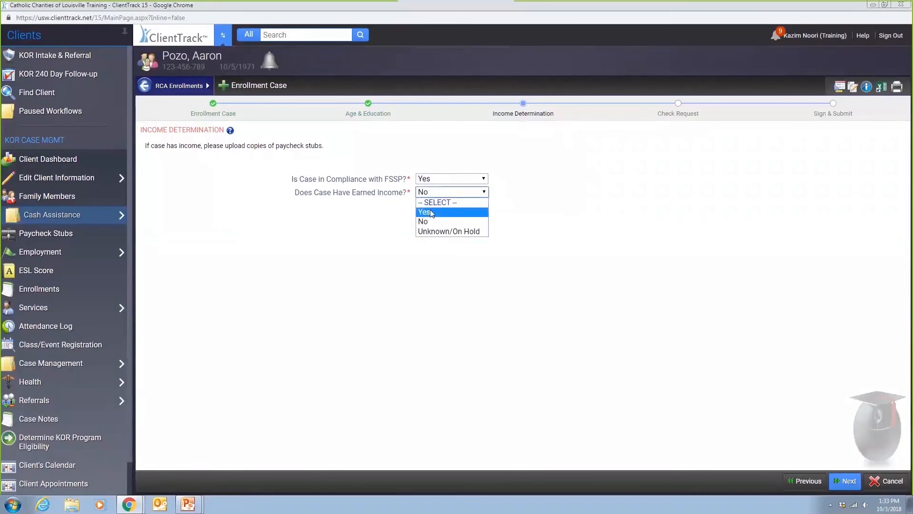
left_click(425, 212)
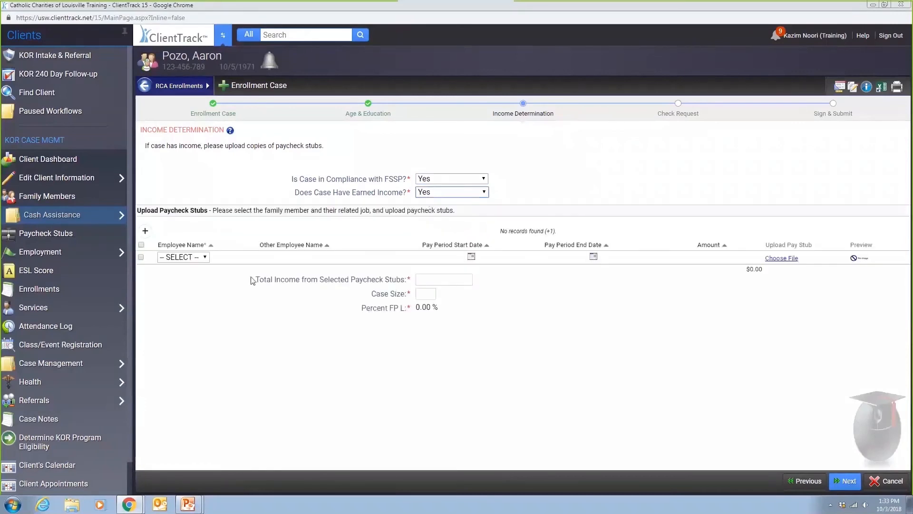
left_click(204, 259)
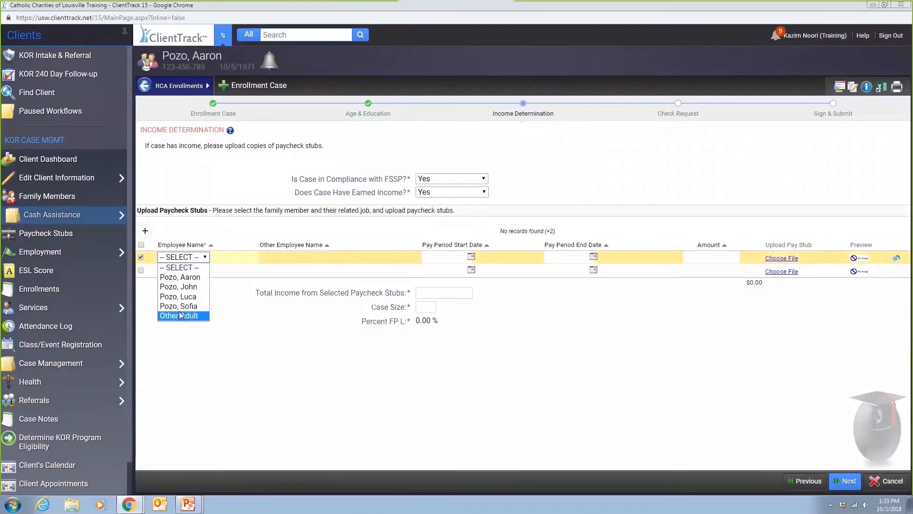
left_click(141, 256)
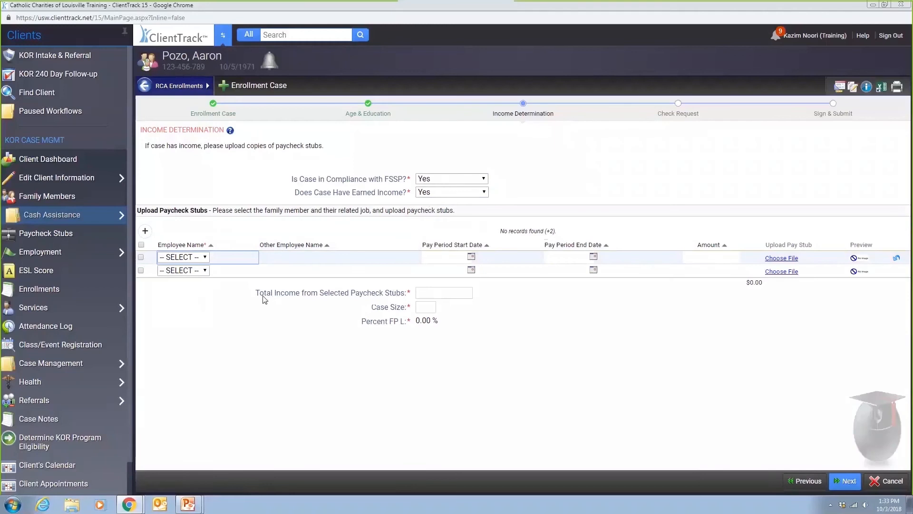
left_click(437, 292)
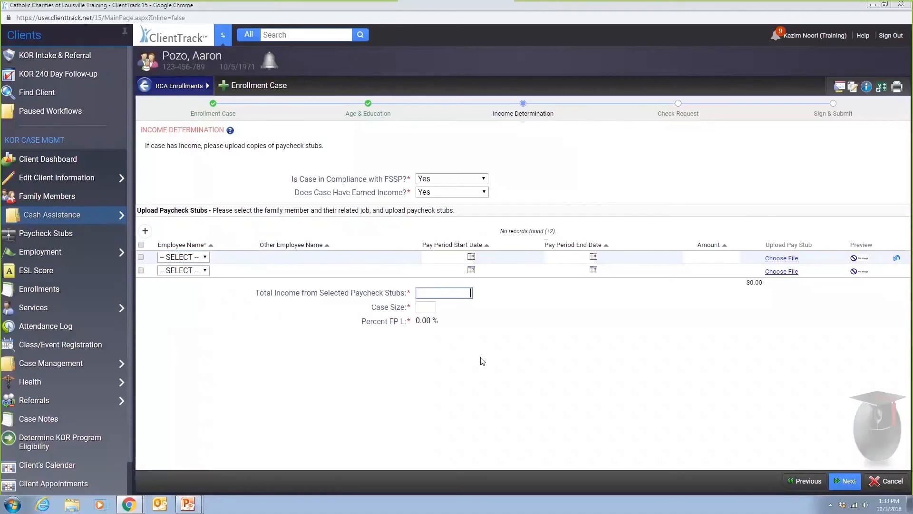
type("00")
key("Tab")
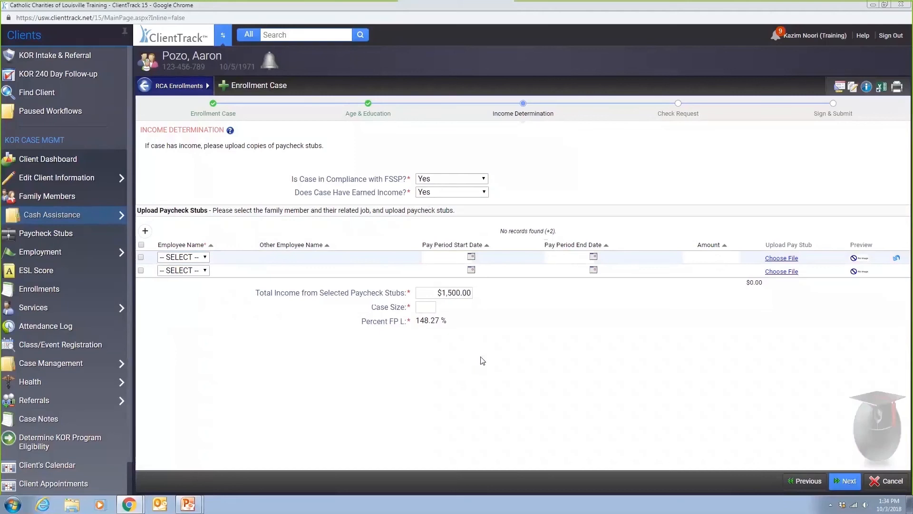
- Enter 12 as the case size, change earned income to No, and continue
left_click(426, 309)
type("1")
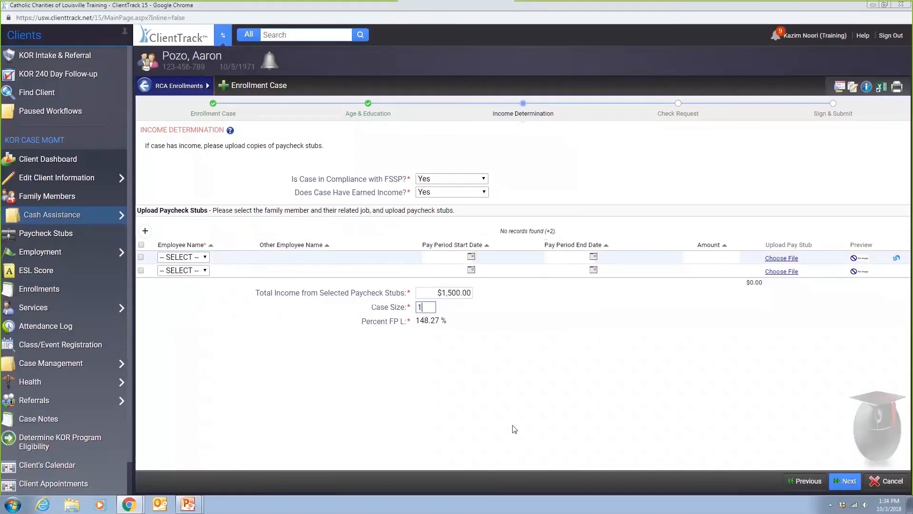
type("2")
key("Tab")
left_click(456, 195)
left_click(439, 220)
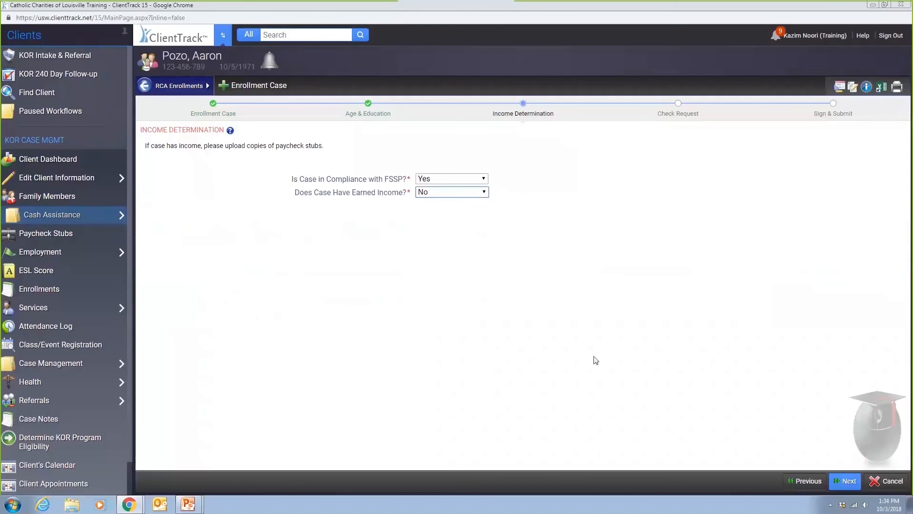
left_click(845, 482)
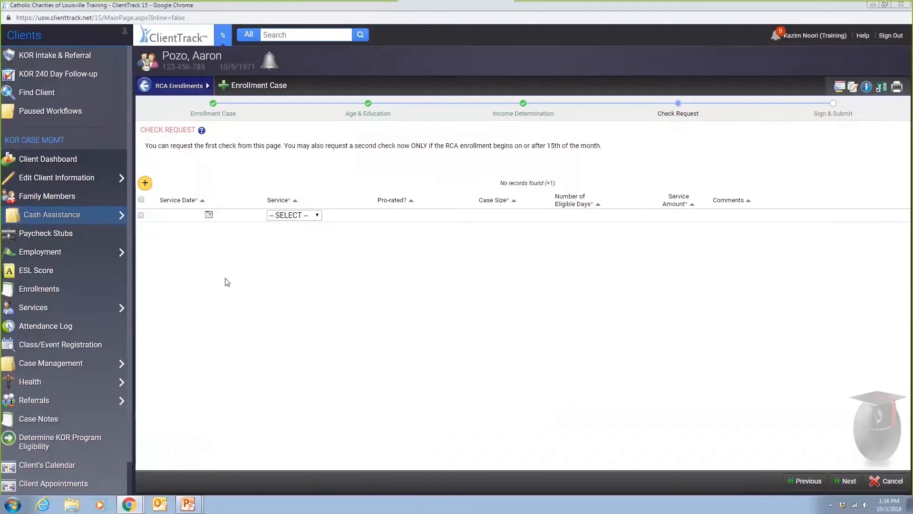
- Add an RCA Check 1 row with case size 2 and 27 eligible days ($459.00 prorated)
left_click(141, 215)
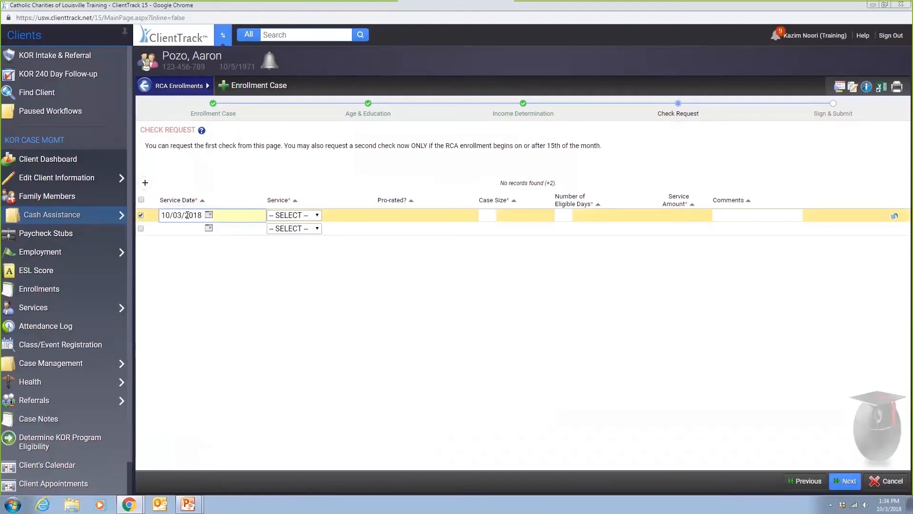
left_click(317, 216)
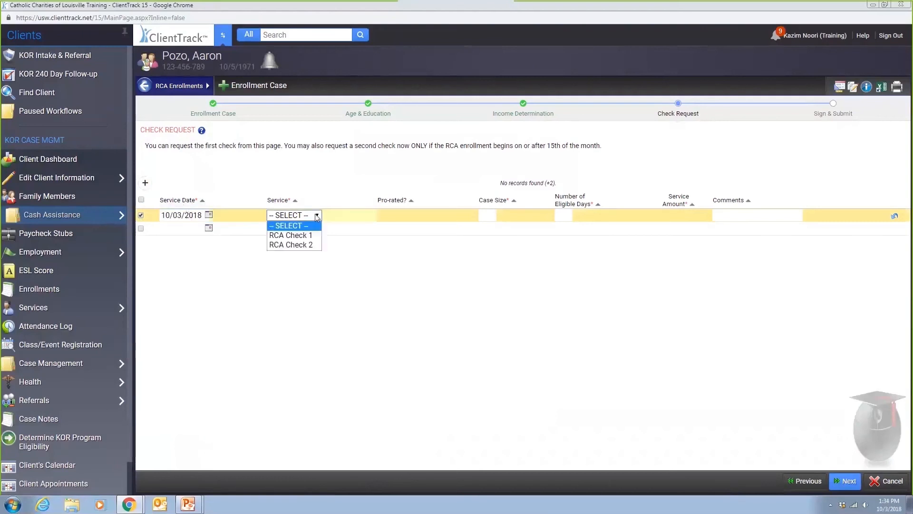
left_click(296, 236)
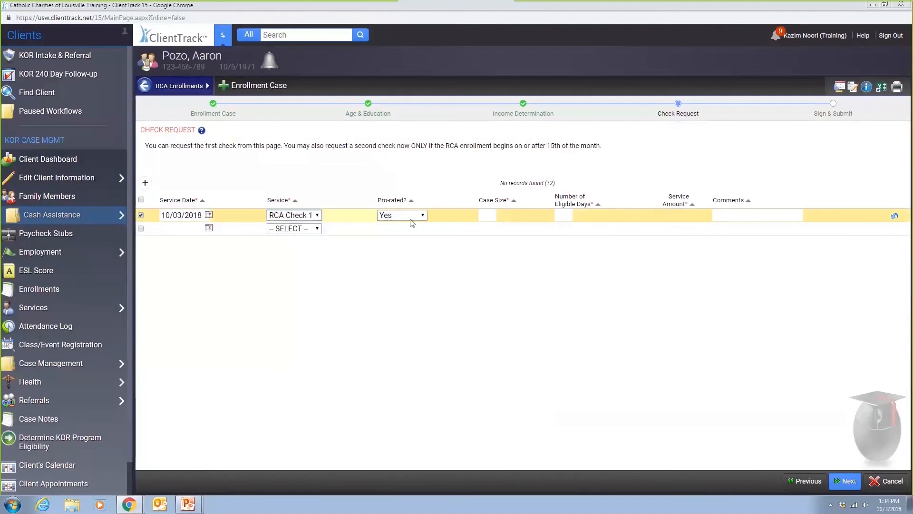
key("Tab")
type("2")
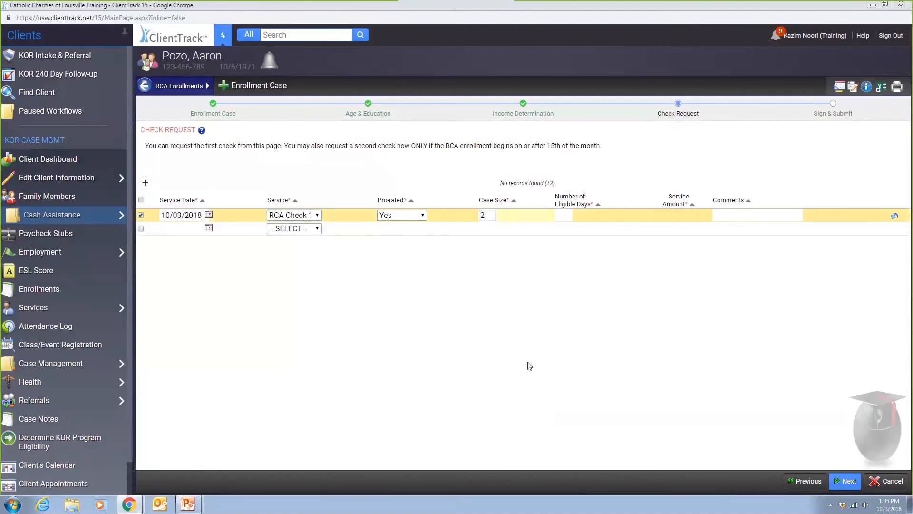
left_click(564, 215)
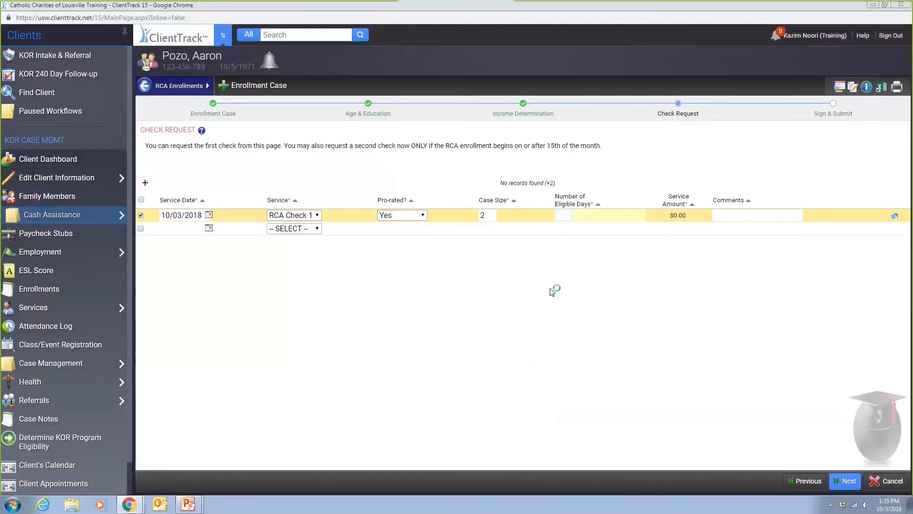
type("27")
key("Tab")
- Add RCA Check 2 with case size 2 for $500.00 and proceed to Sign & Submit
left_click(314, 230)
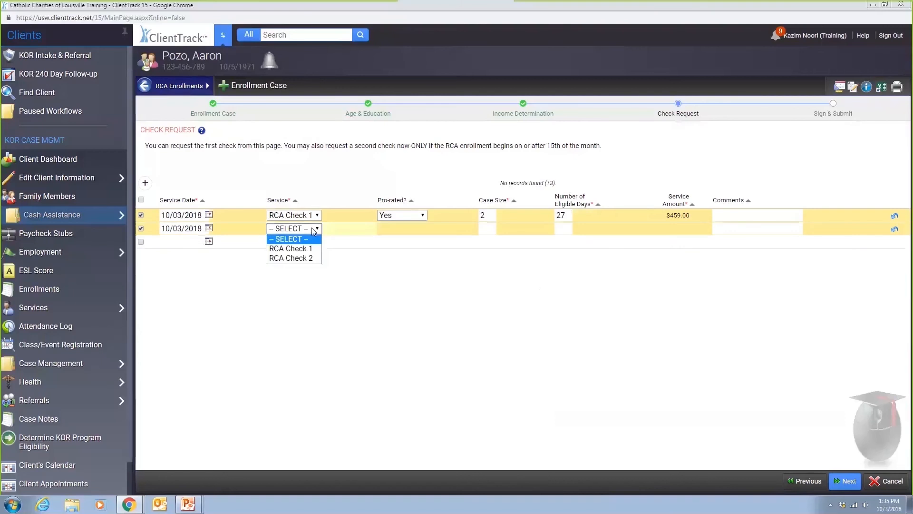
left_click(310, 258)
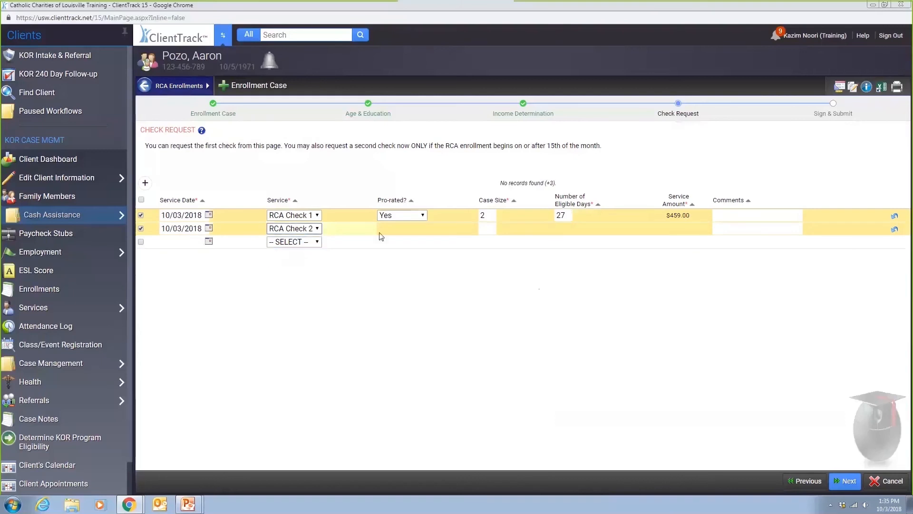
left_click(485, 228)
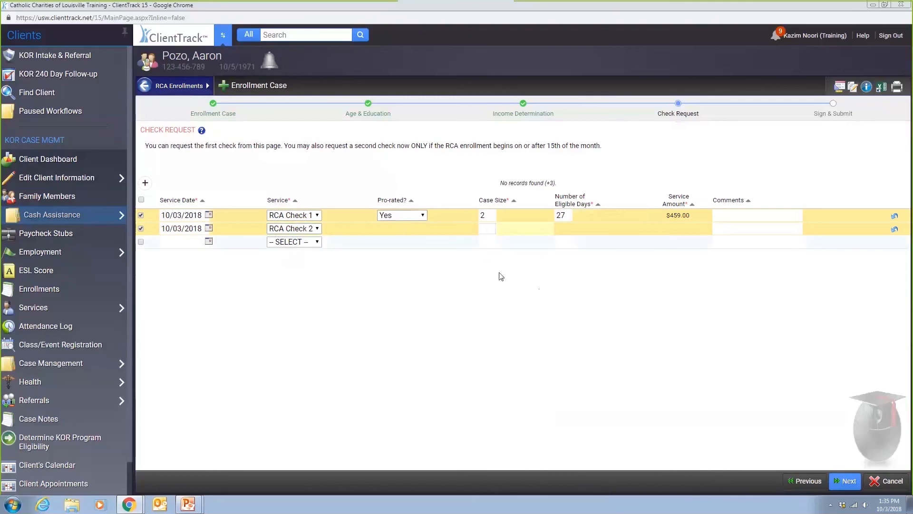
type("2")
left_click(503, 320)
left_click(845, 482)
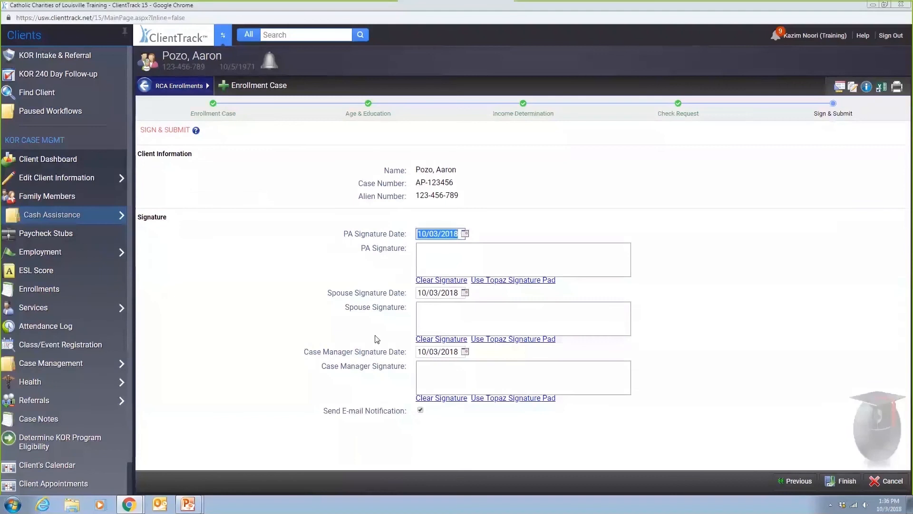
- Draw the principal applicant, spouse and case manager signatures and finish the RCA enrollment
left_click_drag(440, 261, 470, 256)
left_click_drag(456, 320, 480, 314)
left_click_drag(466, 375, 499, 363)
left_click(841, 480)
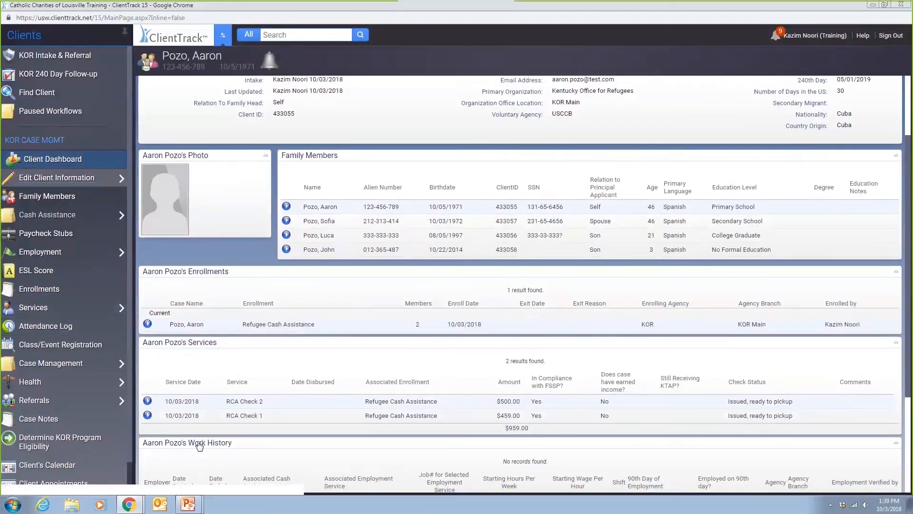
- Choose Disburse from RCA Check 2's action menu in the Services panel
left_click(148, 402)
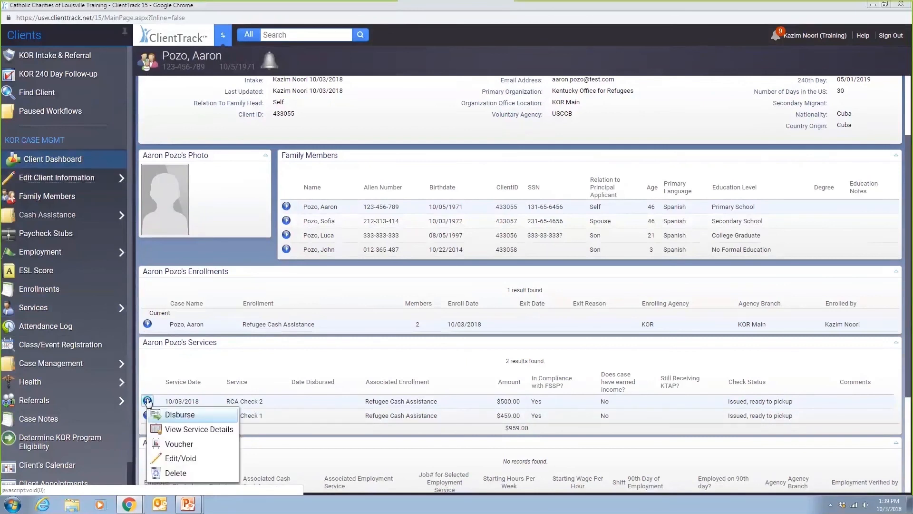
left_click(171, 414)
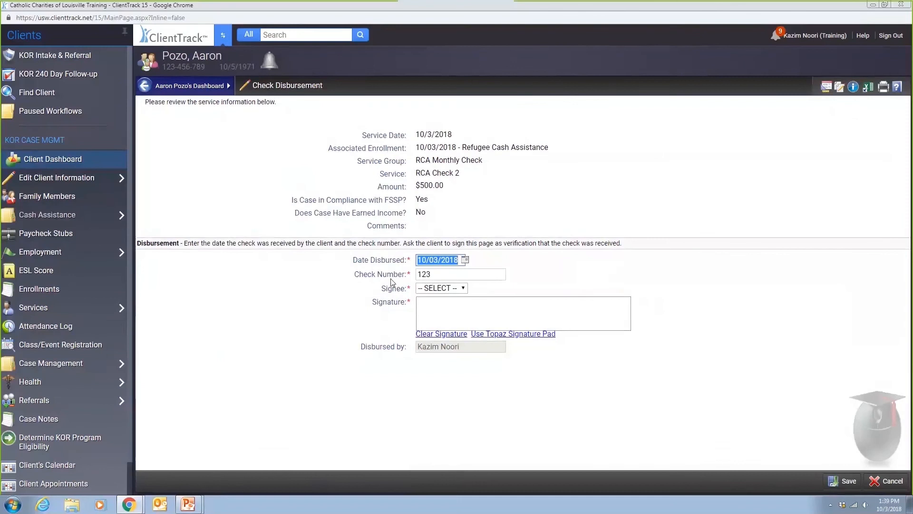
- Disburse RCA Check 2 with the principal applicant as signee and their signature, then save
left_click(431, 289)
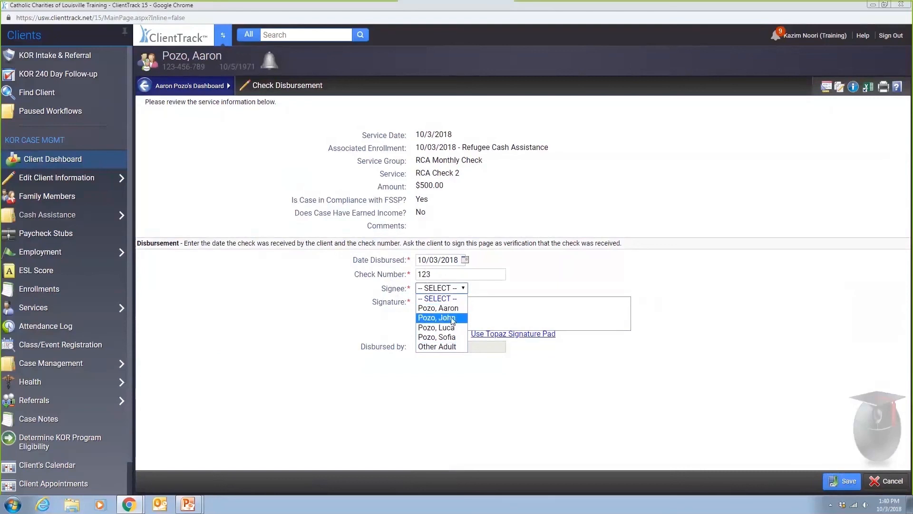
left_click(438, 308)
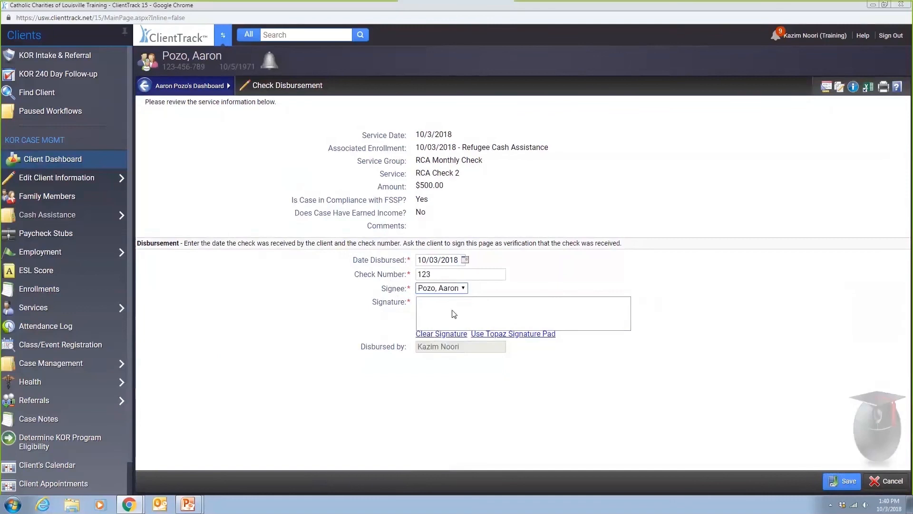
left_click_drag(442, 313, 483, 305)
left_click(837, 476)
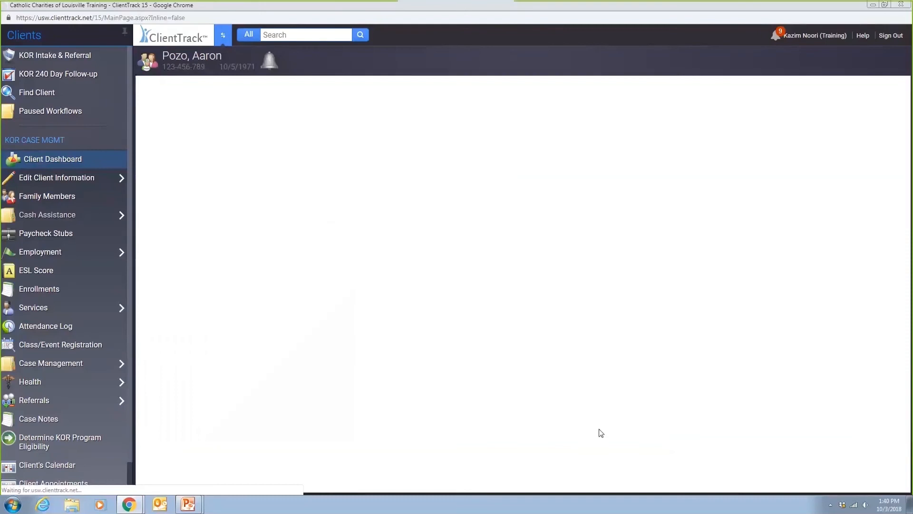
scroll(435, 401, "down", 2)
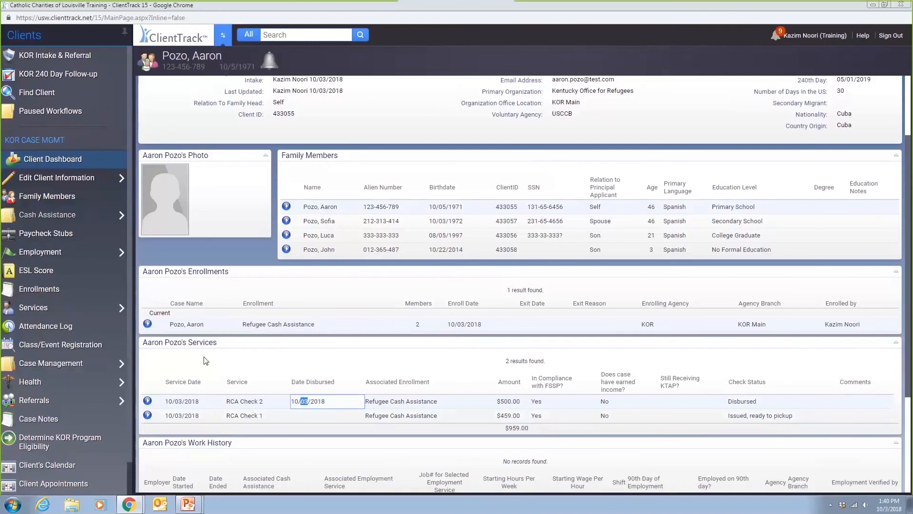
- Open the client's Enrollments page to view the current Refugee Cash Assistance enrollment
left_click(78, 293)
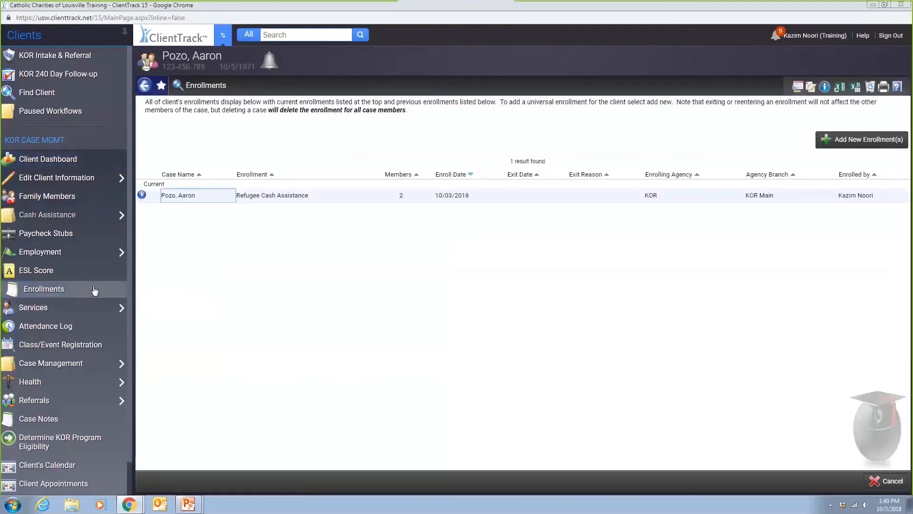
double_click(242, 195)
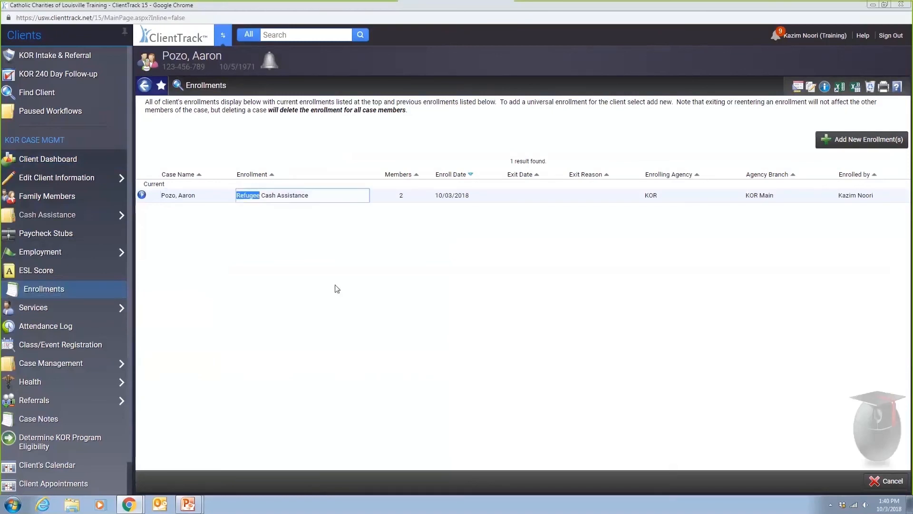
- Add and save a new enrollment in the Wilson Fish Employment Services program
left_click(831, 141)
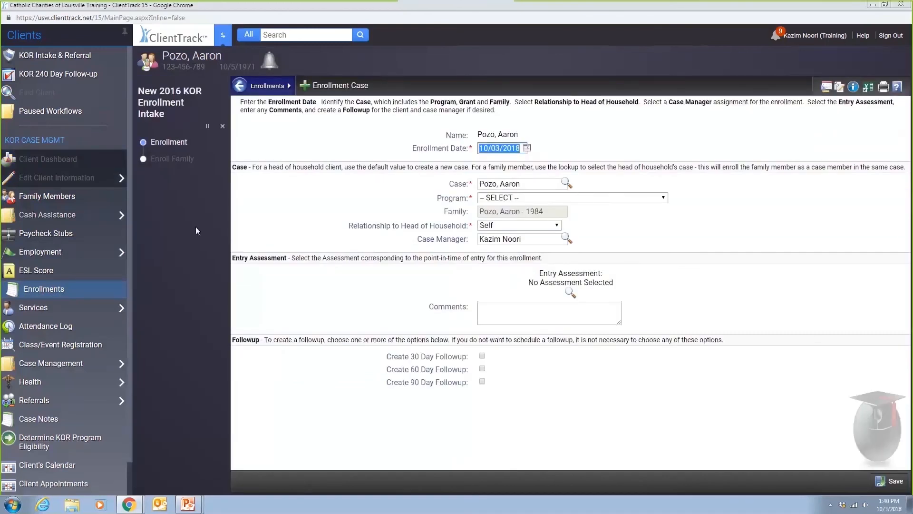
left_click(493, 200)
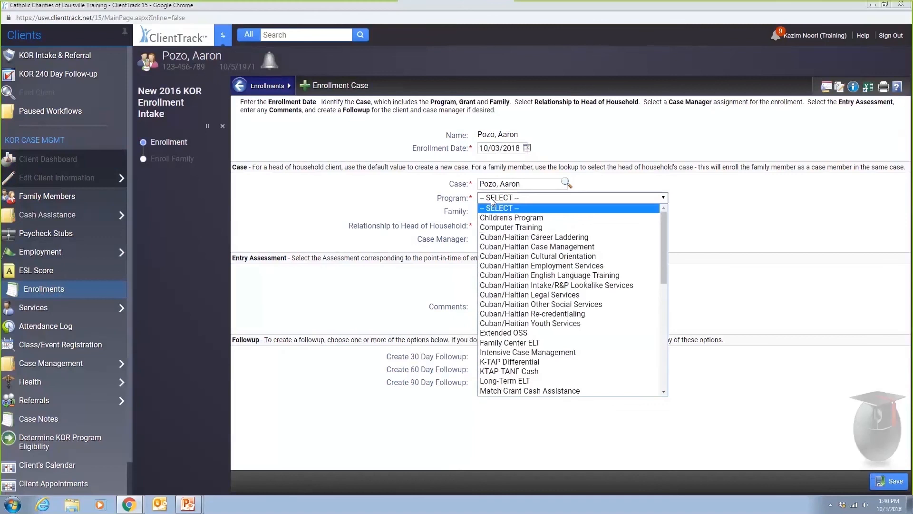
key("w")
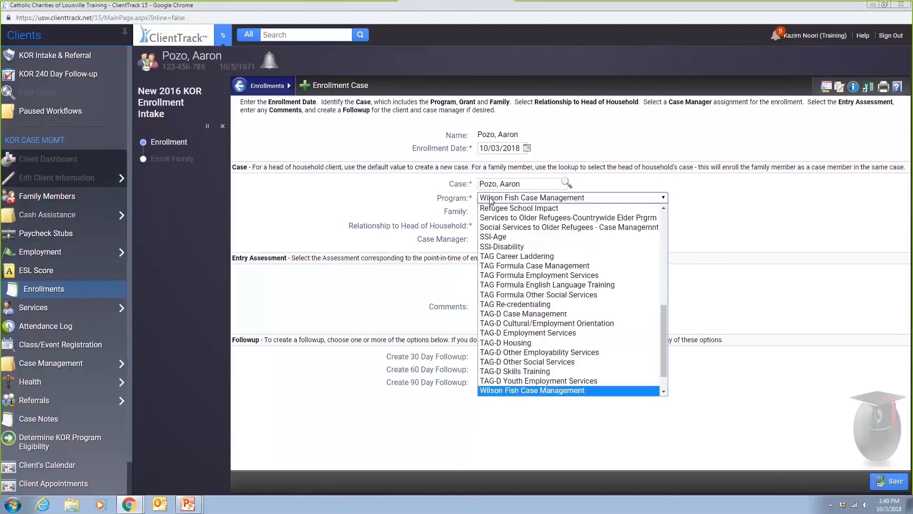
key("Down")
key("Down")
key("Down")
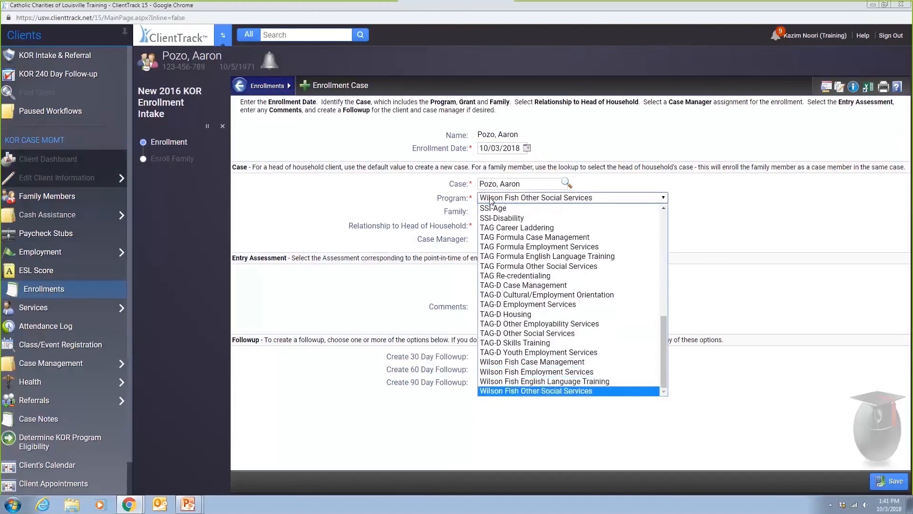
key("Up")
key("Up")
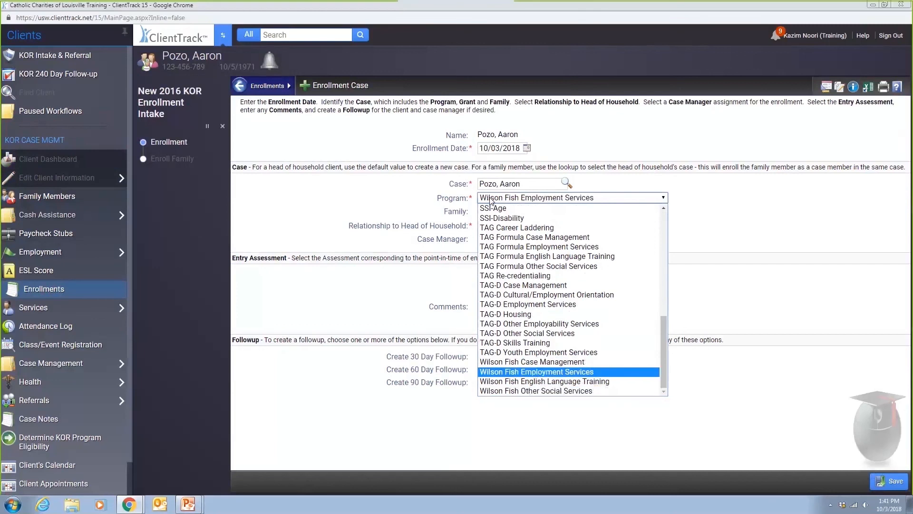
key("Return")
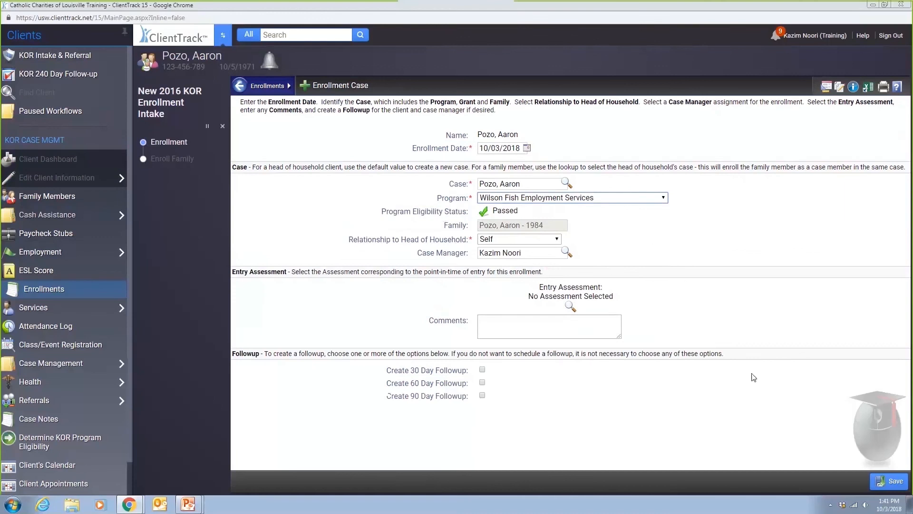
left_click(883, 485)
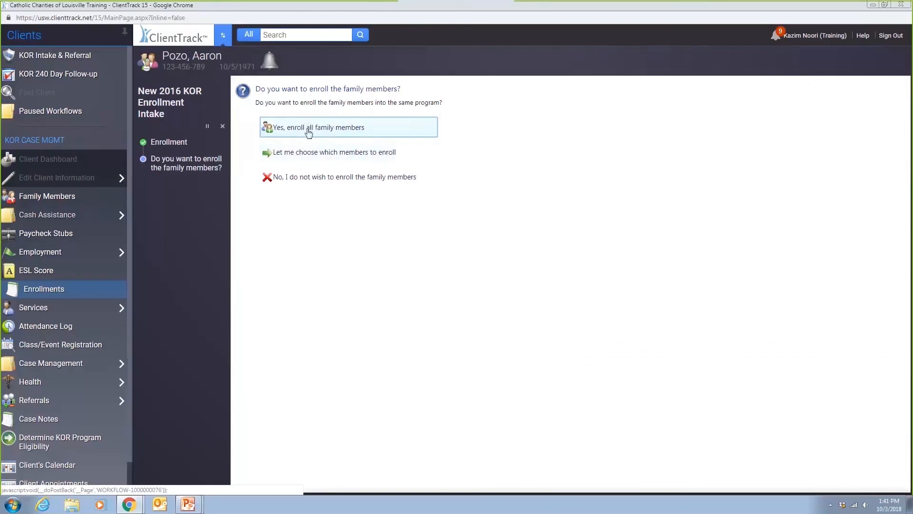
- Choose members individually, answer the Luca and Sofia questions, decline John, and finish
left_click(295, 159)
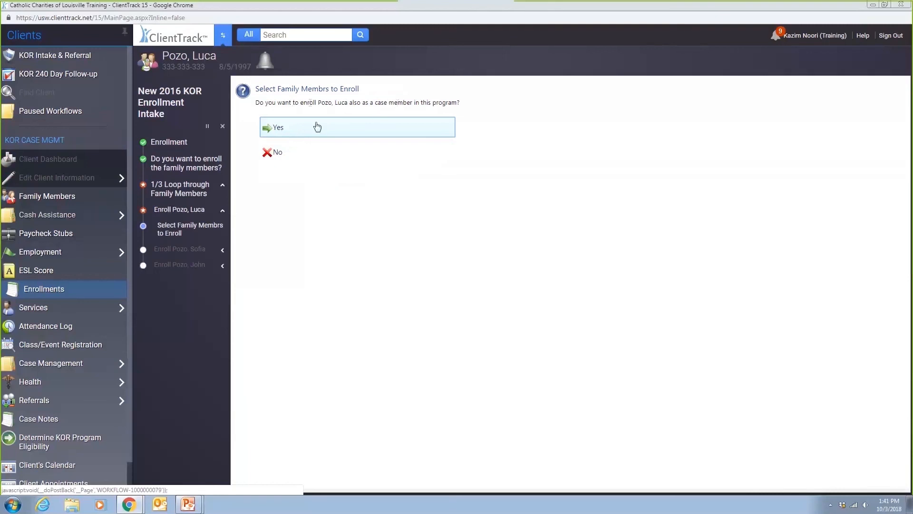
left_click(294, 154)
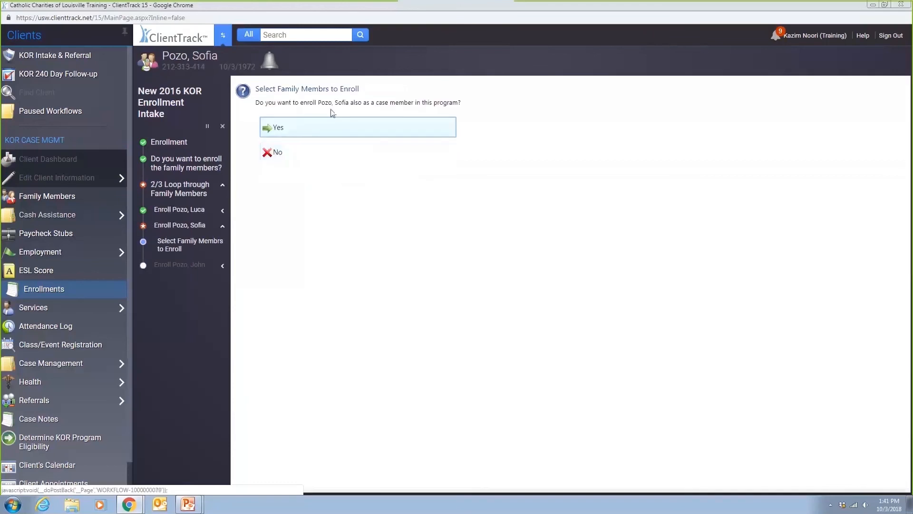
left_click(315, 130)
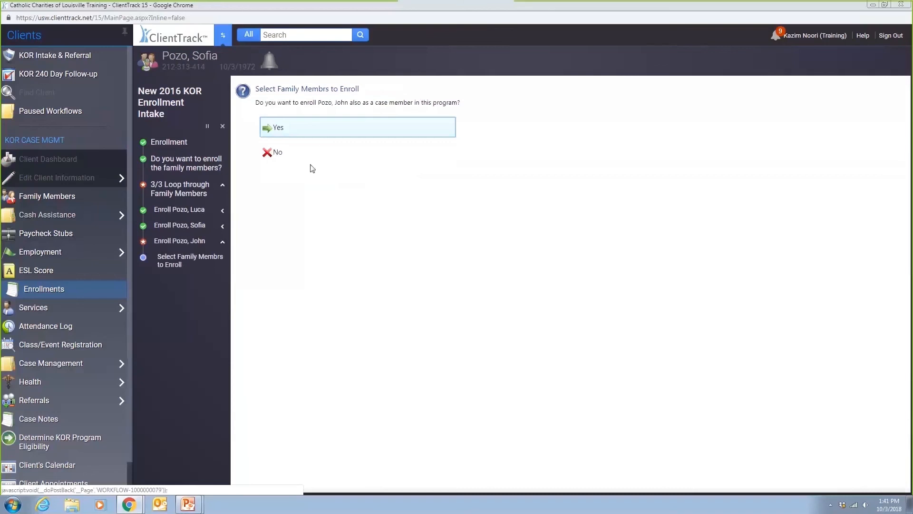
left_click(293, 156)
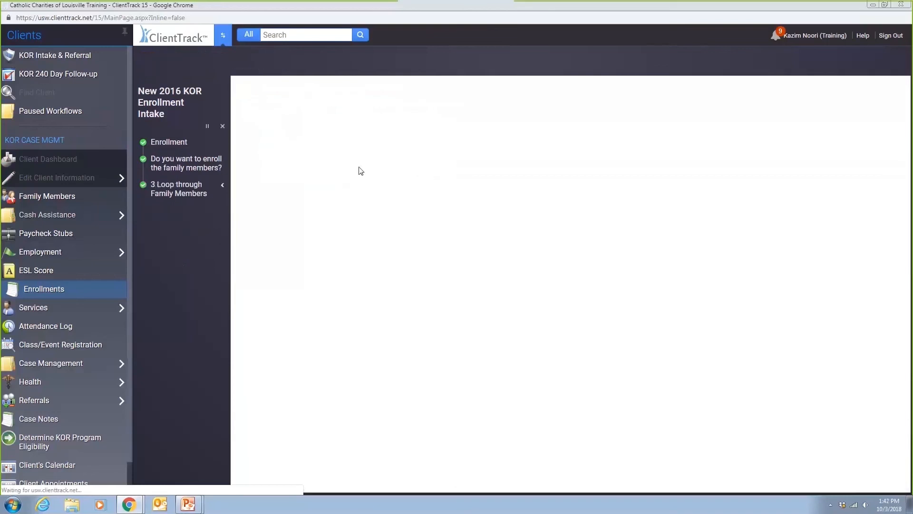
left_click(291, 136)
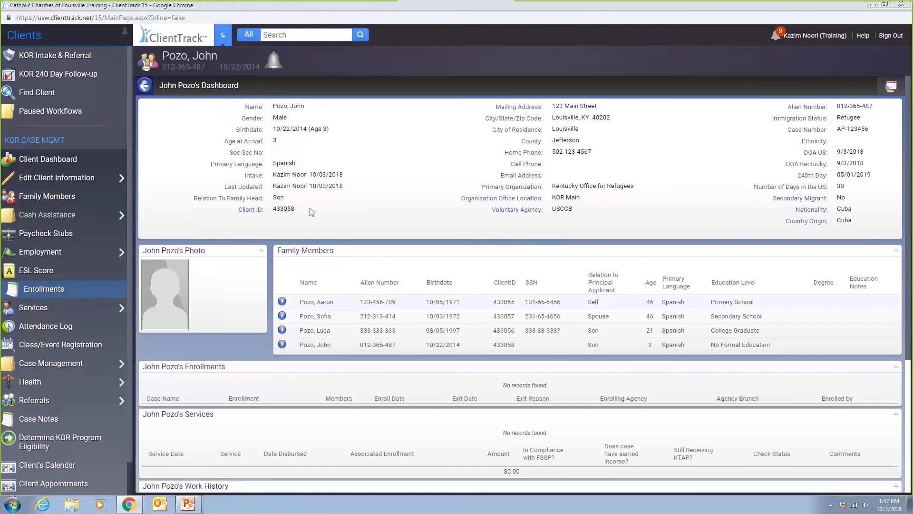
left_click(282, 303)
left_click(299, 314)
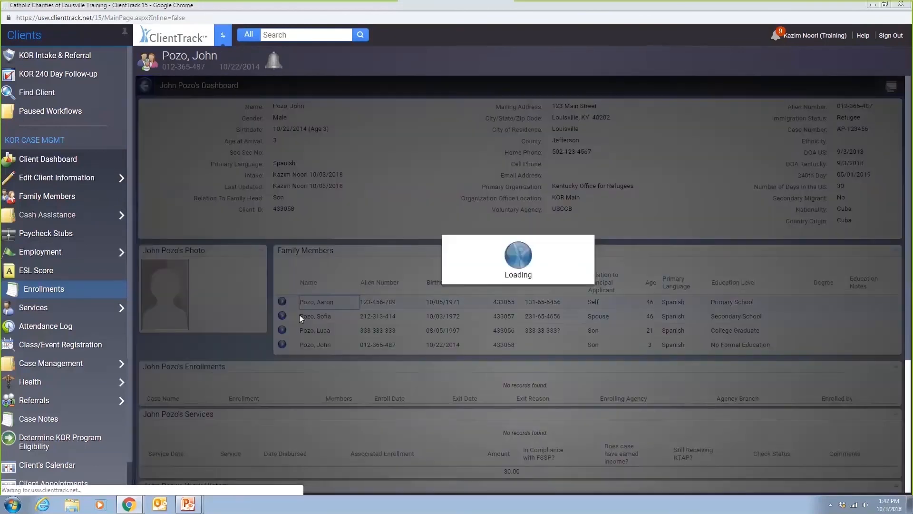
scroll(286, 352, "down", 3)
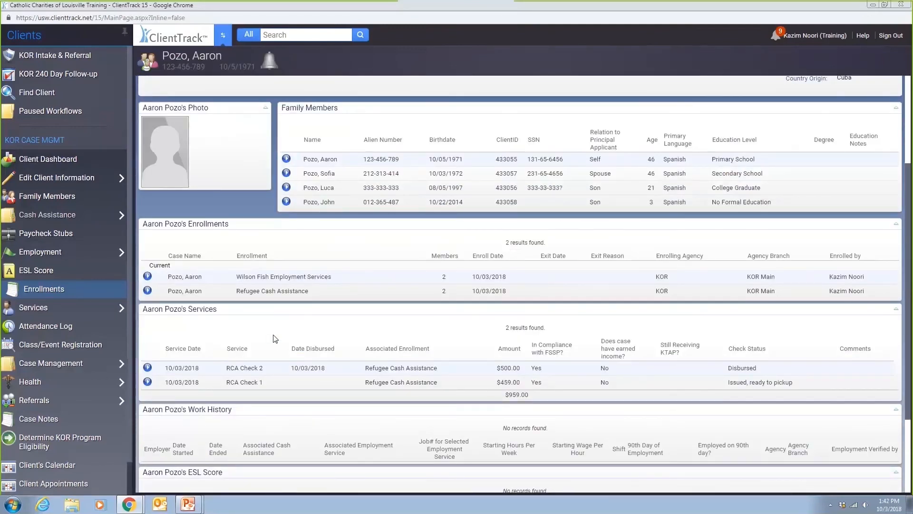
double_click(244, 289)
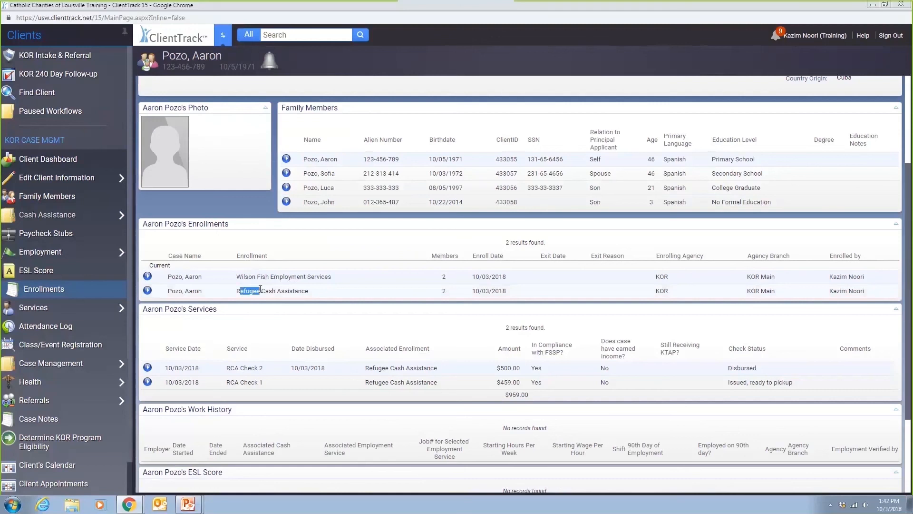
left_click_drag(246, 278, 308, 276)
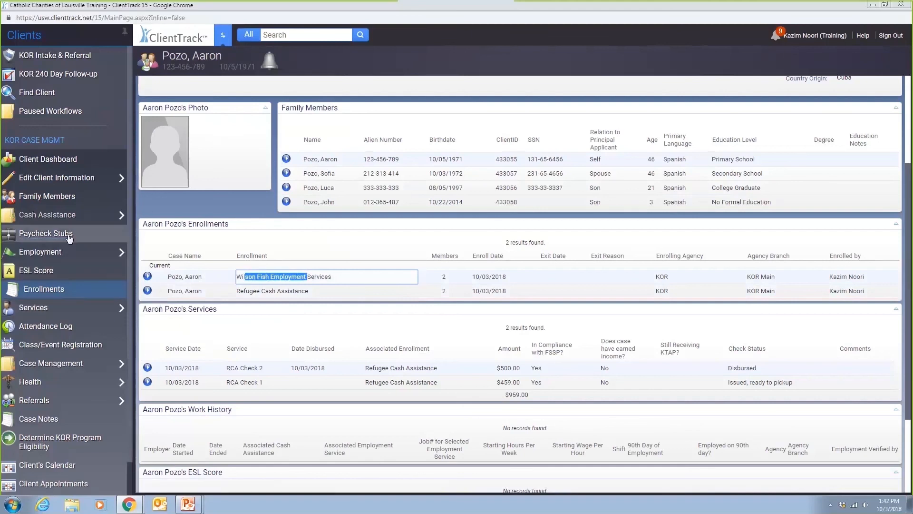
left_click(62, 253)
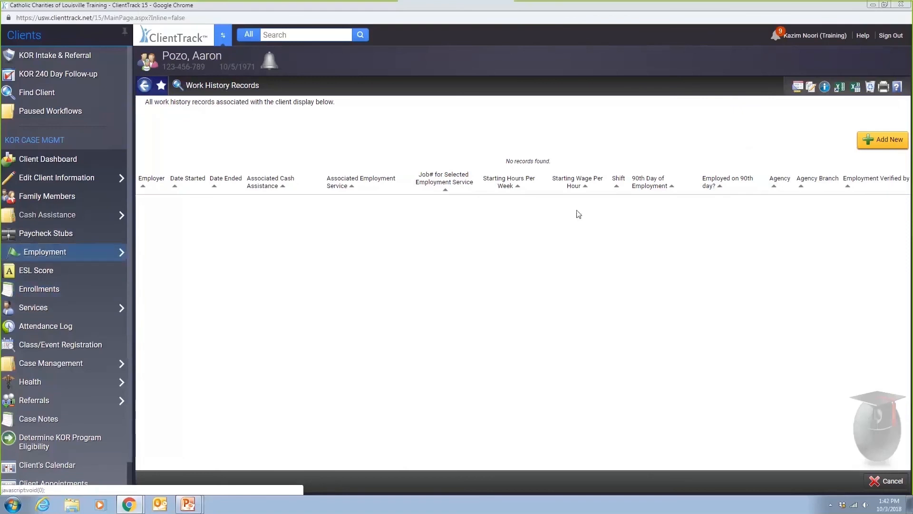
- Add a new work history entry with 21 C HOTEL (Louisville, KY 40203) as employer
left_click(873, 139)
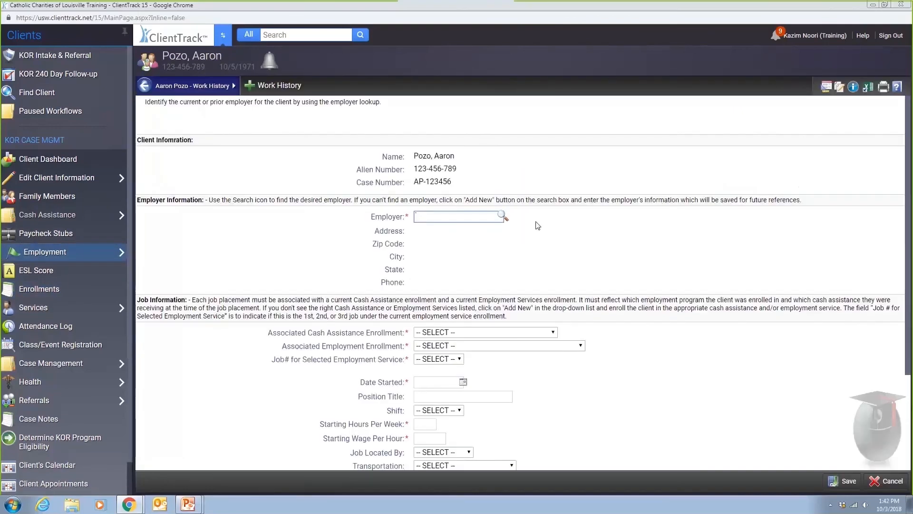
left_click(502, 218)
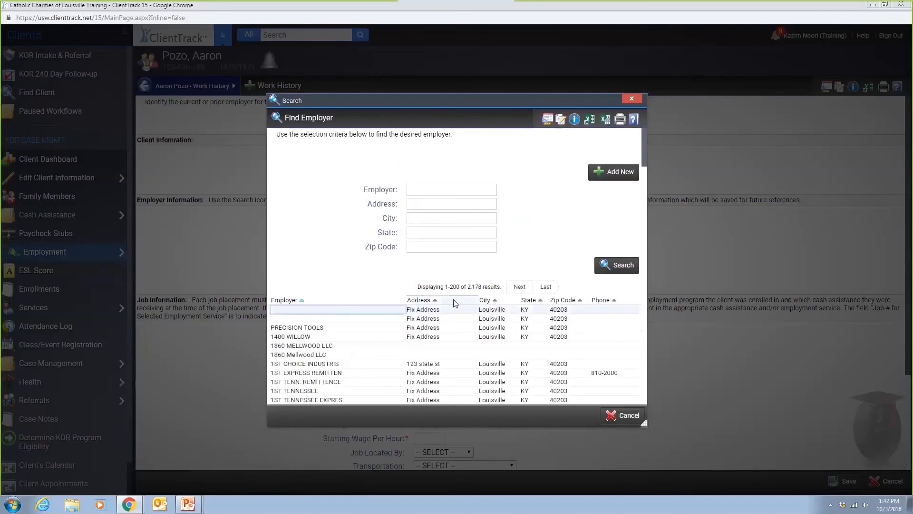
scroll(459, 316, "down", 3)
scroll(526, 286, "up", 3)
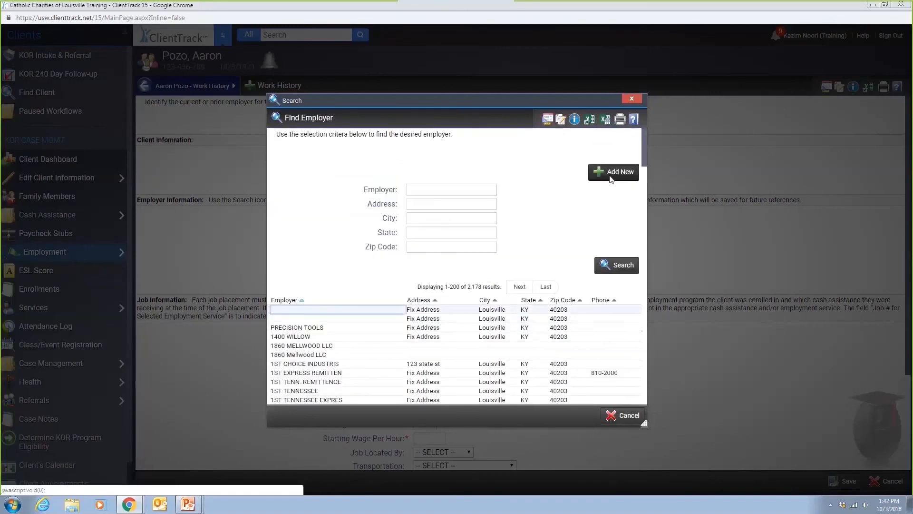
scroll(424, 340, "down", 5)
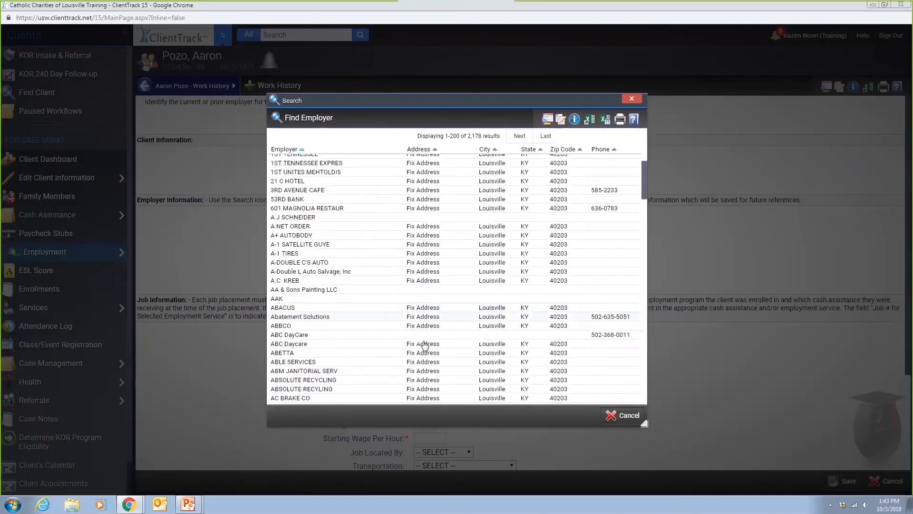
scroll(424, 345, "up", 1)
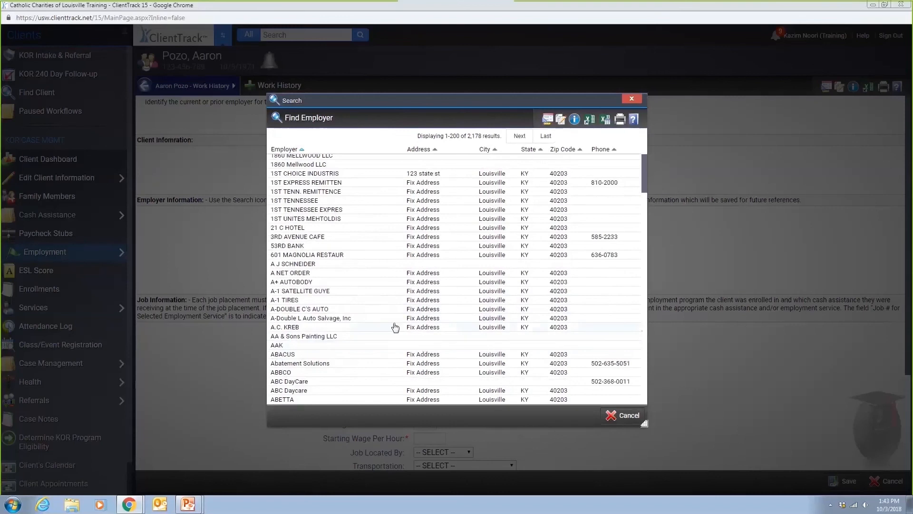
left_click(338, 228)
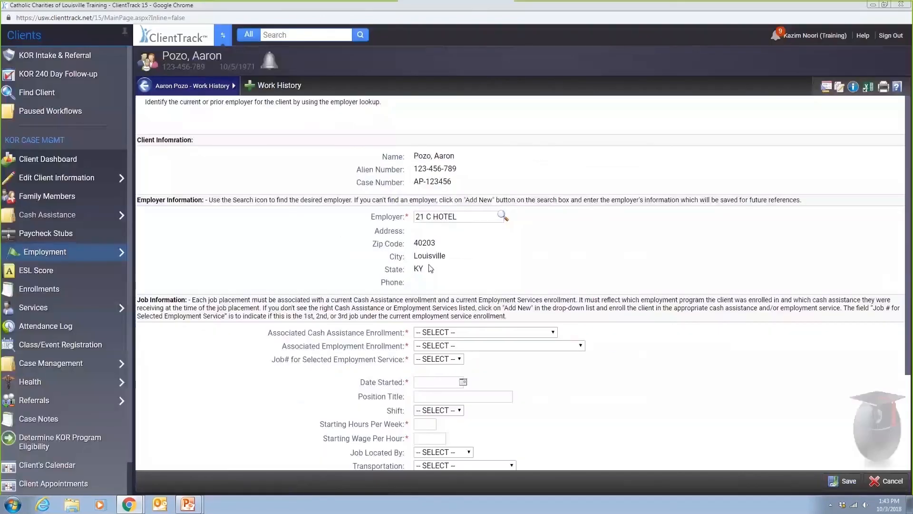
scroll(438, 287, "down", 1)
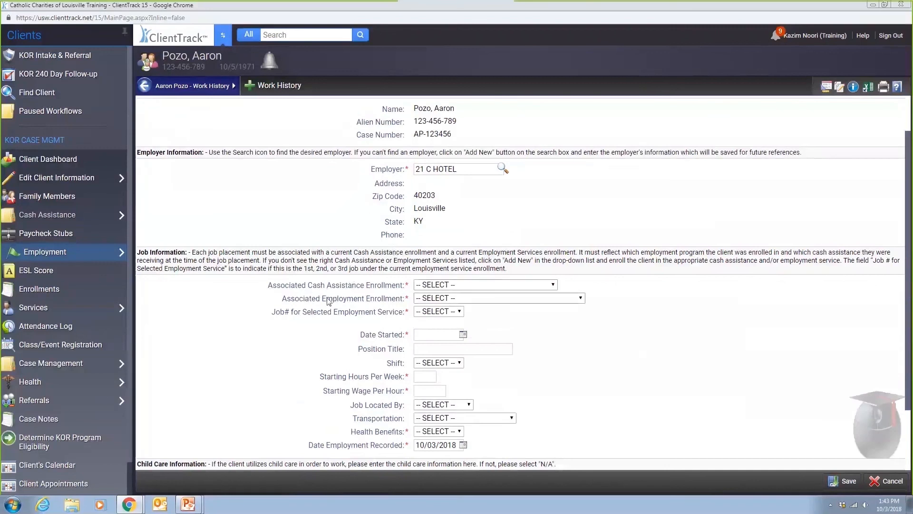
- Link the job to Refugee Cash Assistance and Wilson Fish Employment Services, starting 10/03/2018
left_click(455, 288)
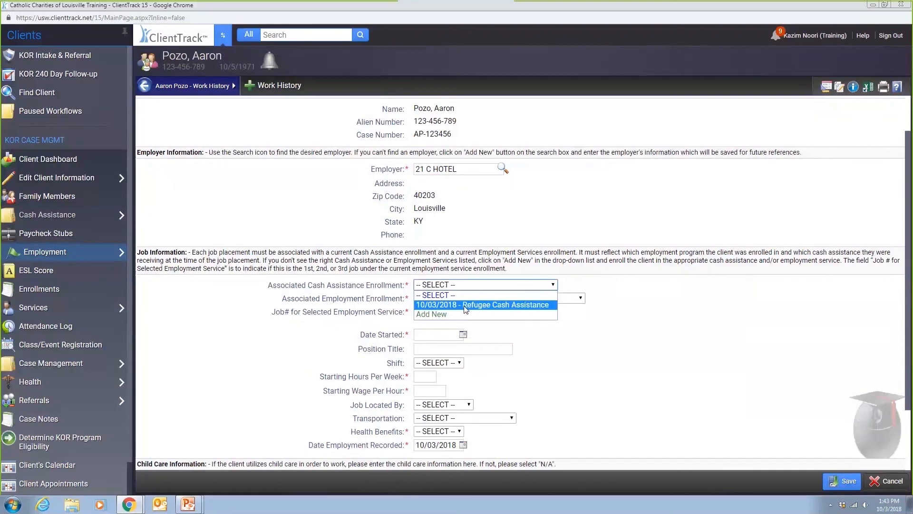
left_click(466, 305)
left_click(466, 299)
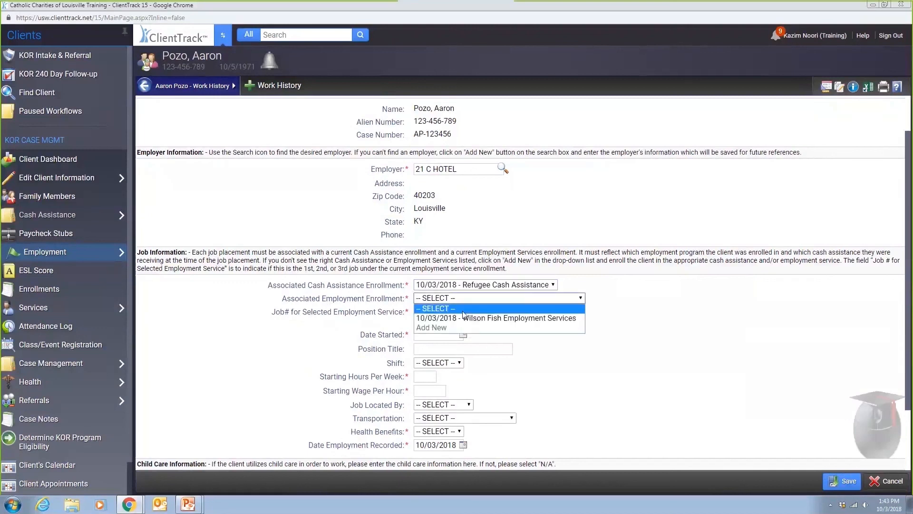
left_click(461, 317)
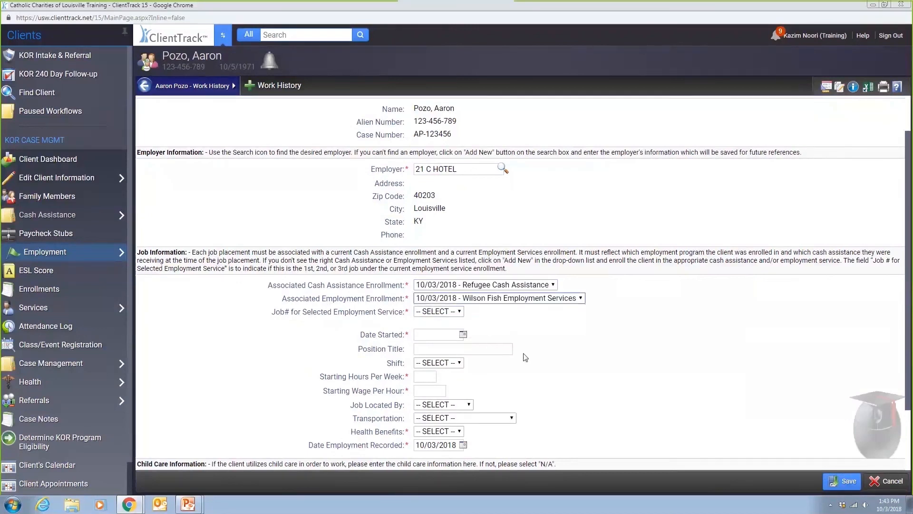
left_click(462, 334)
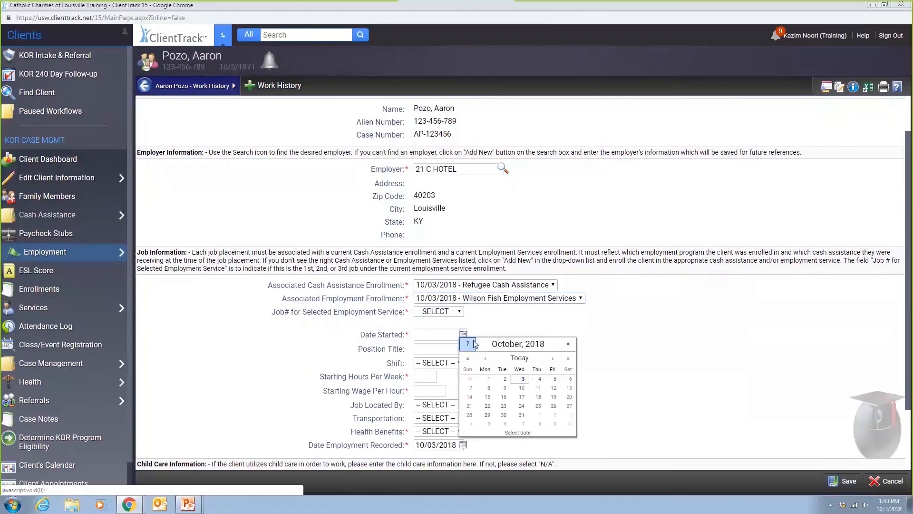
left_click(523, 380)
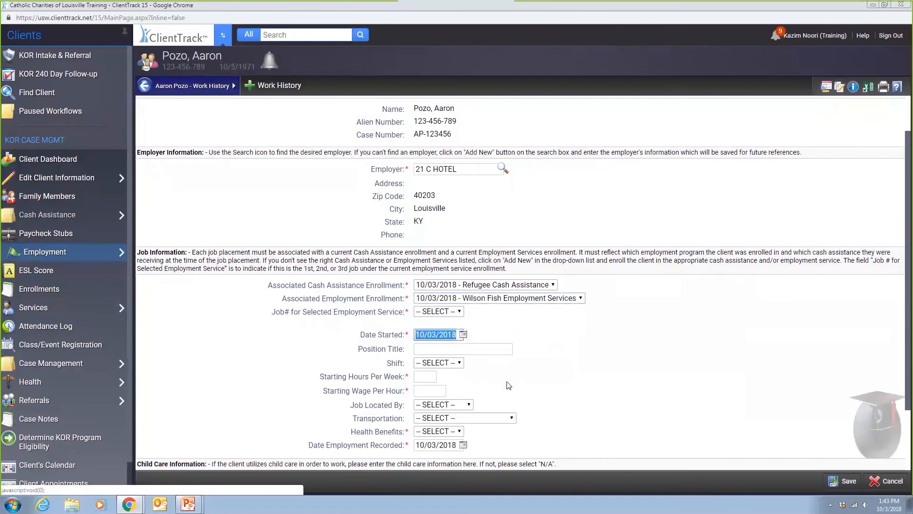
- Set Child Care Provider to N/A and save the 21 C Hotel job record
scroll(444, 370, "down", 1)
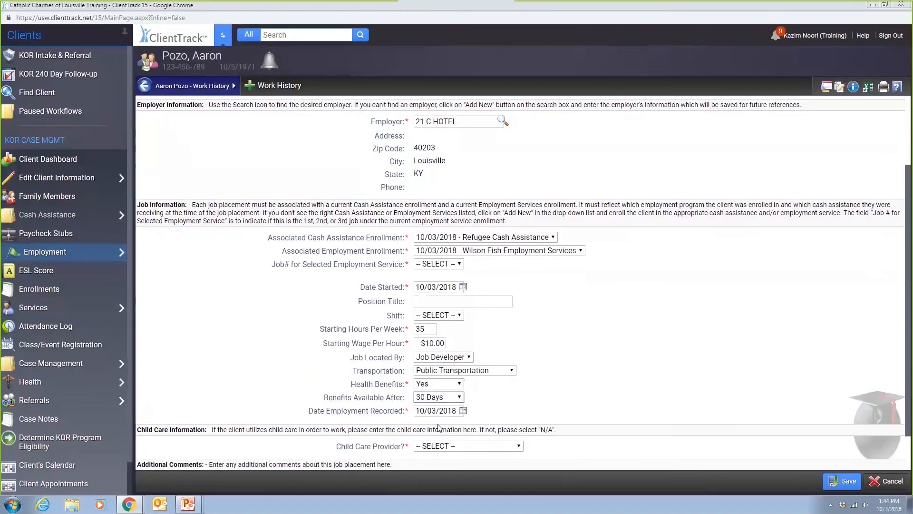
scroll(494, 410, "down", 1)
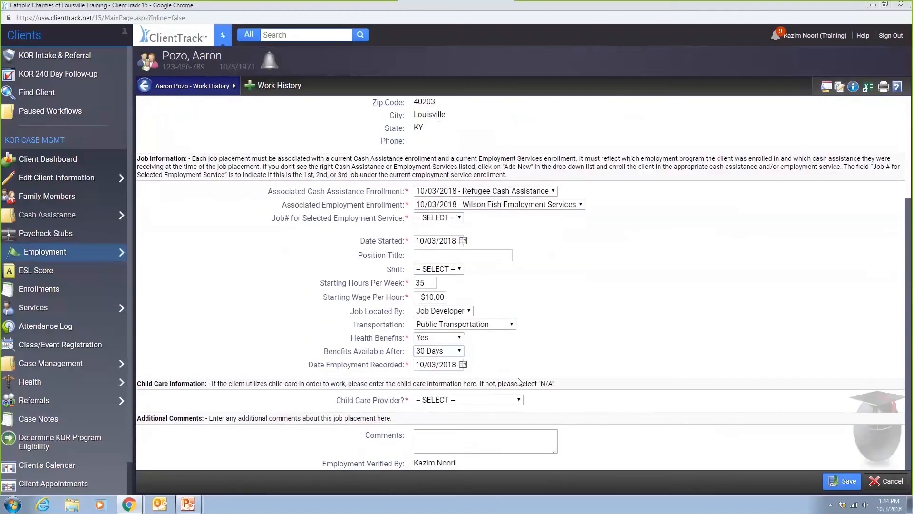
left_click(438, 401)
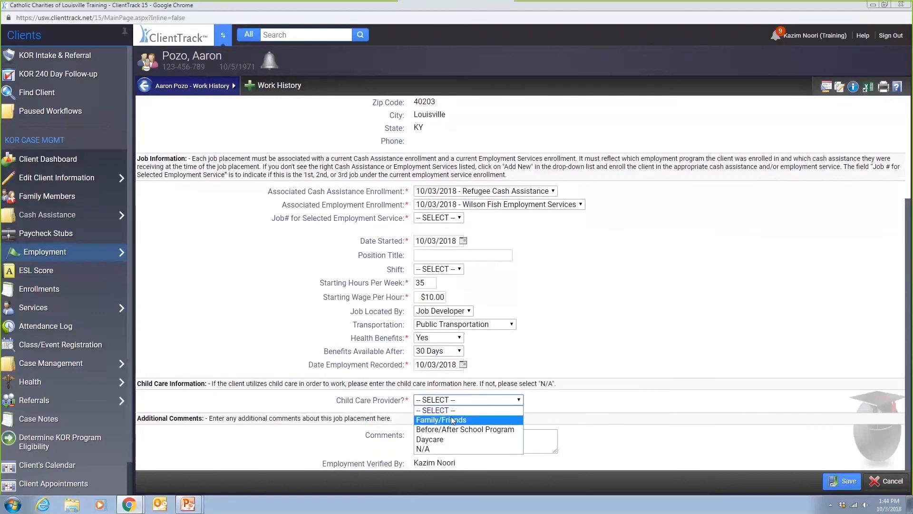
left_click(450, 450)
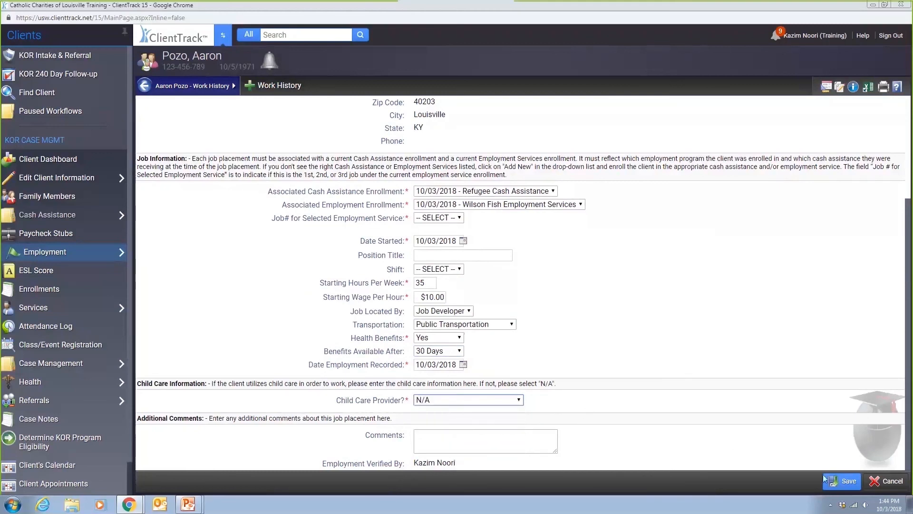
left_click(845, 482)
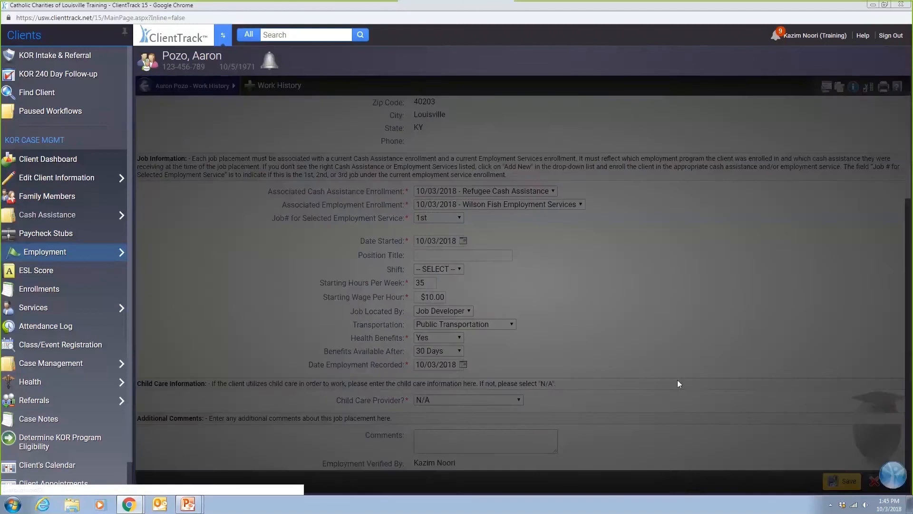